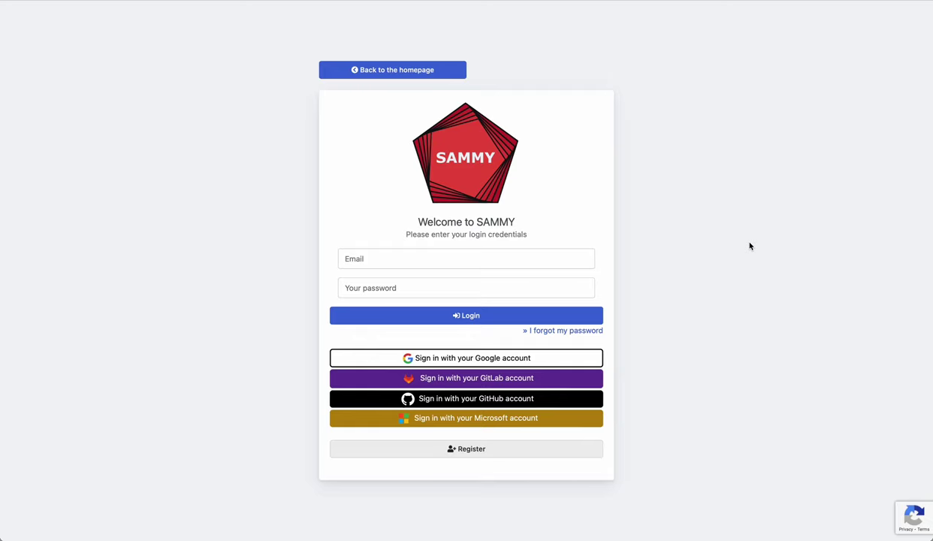
Sign in with the GitLab account and start adding a new scope from the Scopes list.
{"action": "left_click", "coordinate": [500, 380]}
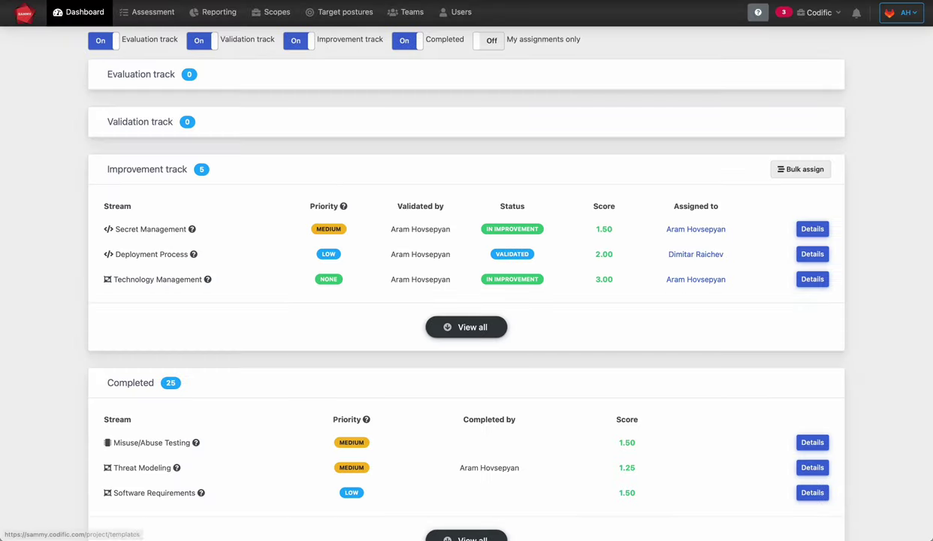
{"action": "left_click", "coordinate": [270, 13]}
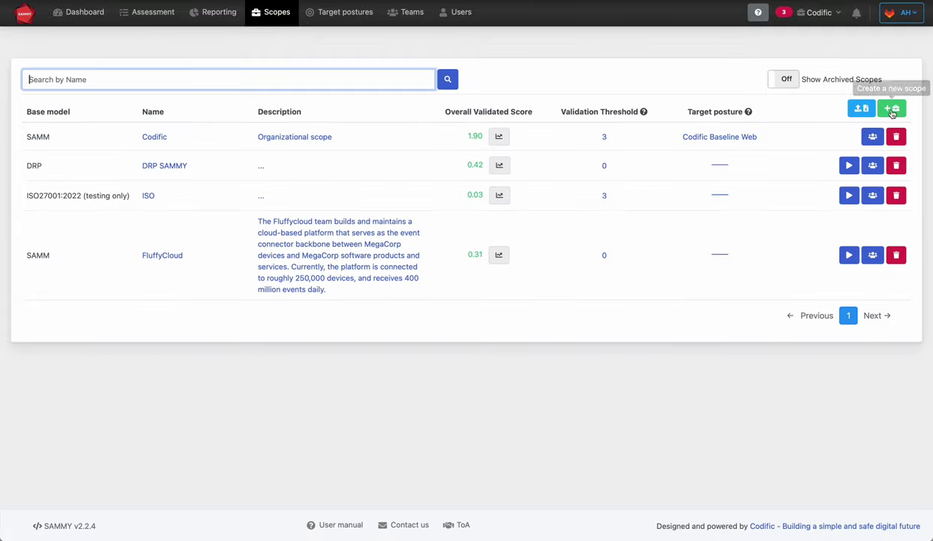
{"action": "left_click", "coordinate": [891, 109]}
Start a new scope on the SAMM base model named 'Mobile App Team'.
{"action": "left_click", "coordinate": [421, 96]}
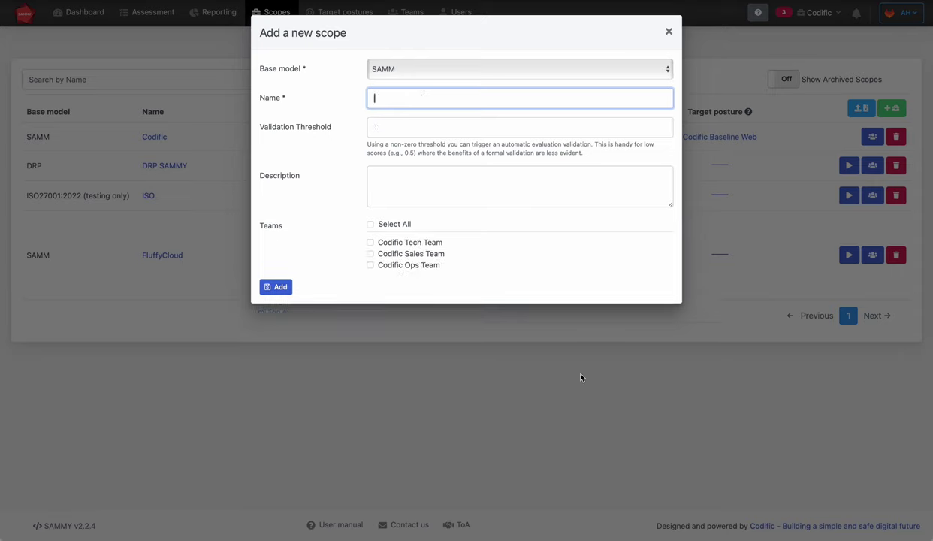
{"action": "left_click", "coordinate": [429, 72]}
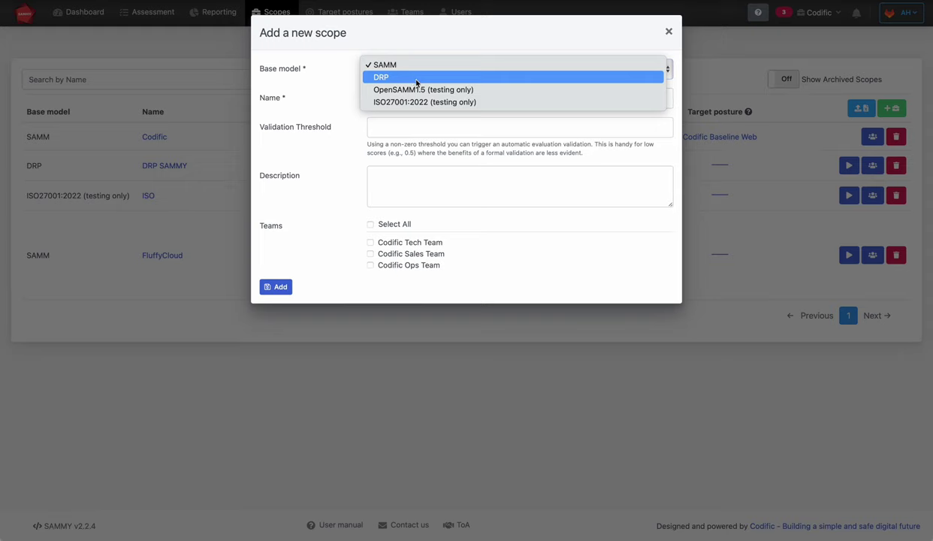
{"action": "left_click", "coordinate": [400, 65]}
{"action": "left_click", "coordinate": [435, 100]}
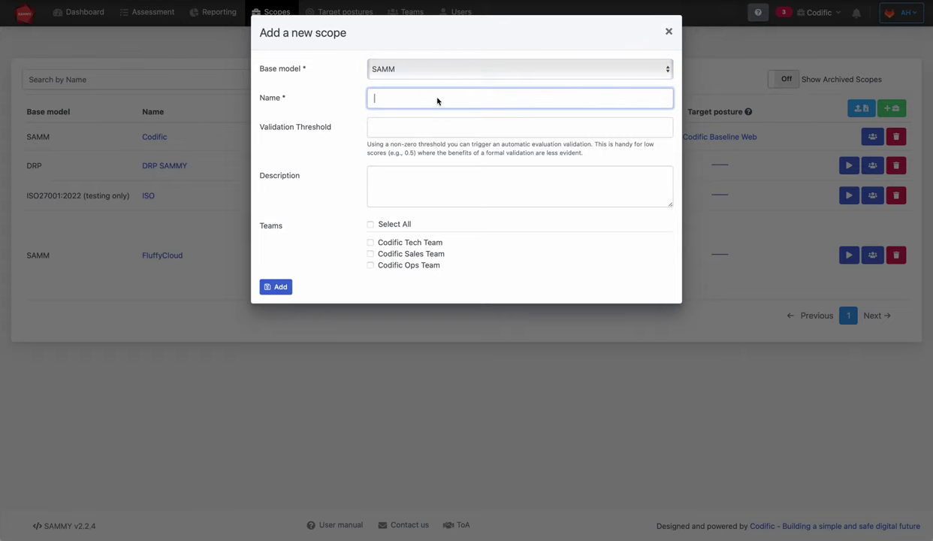
{"action": "type", "text": "Mobile App Team"}
Set the validation threshold to -1, give Codific Tech Team access, and save the scope.
{"action": "left_click", "coordinate": [437, 125]}
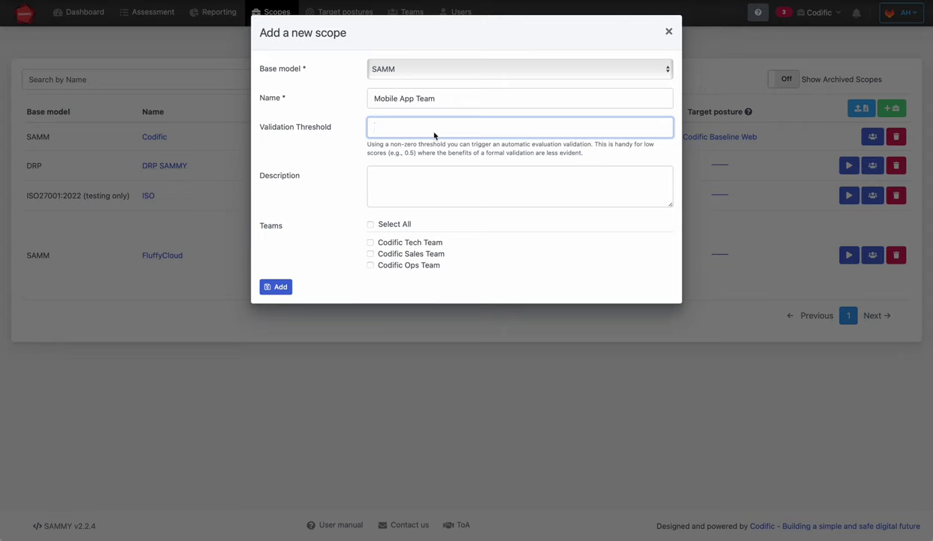
{"action": "type", "text": "0"}
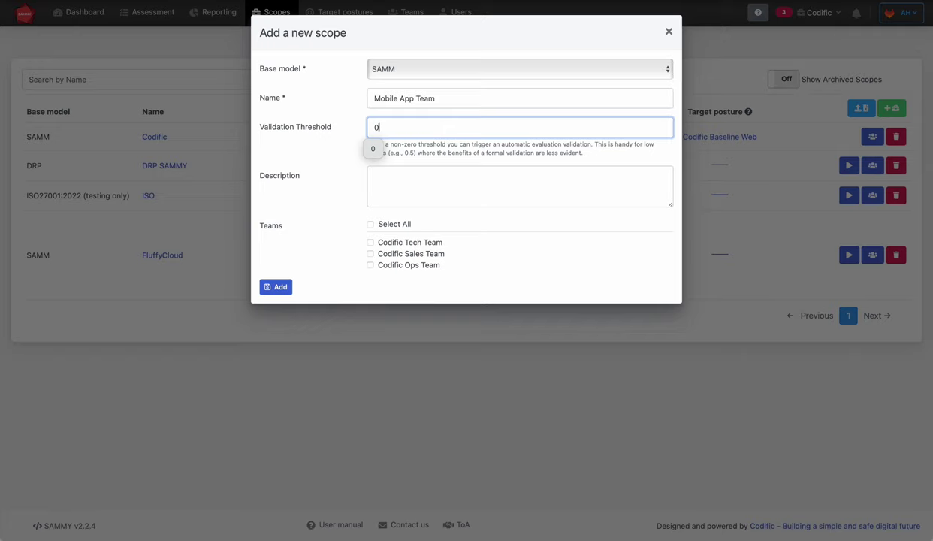
{"action": "type", "text": ".5"}
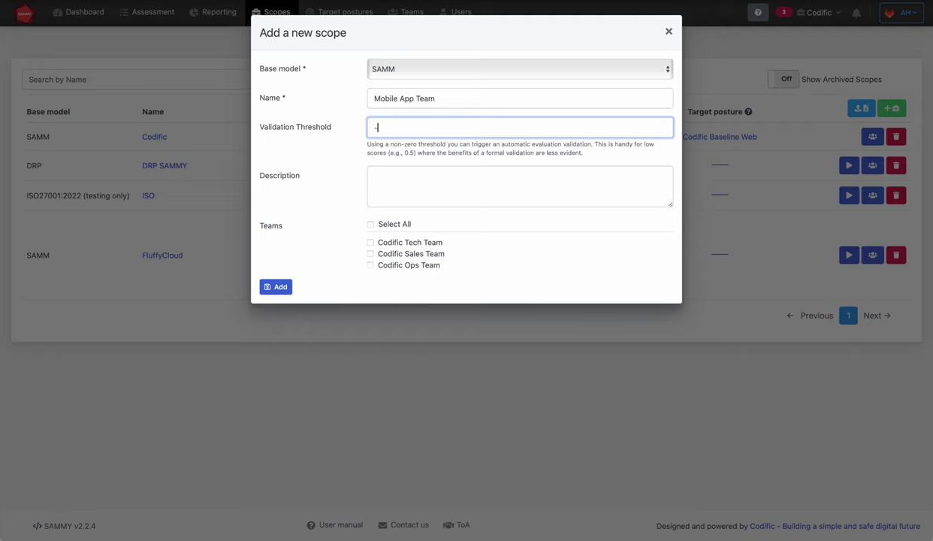
{"action": "type", "text": "1"}
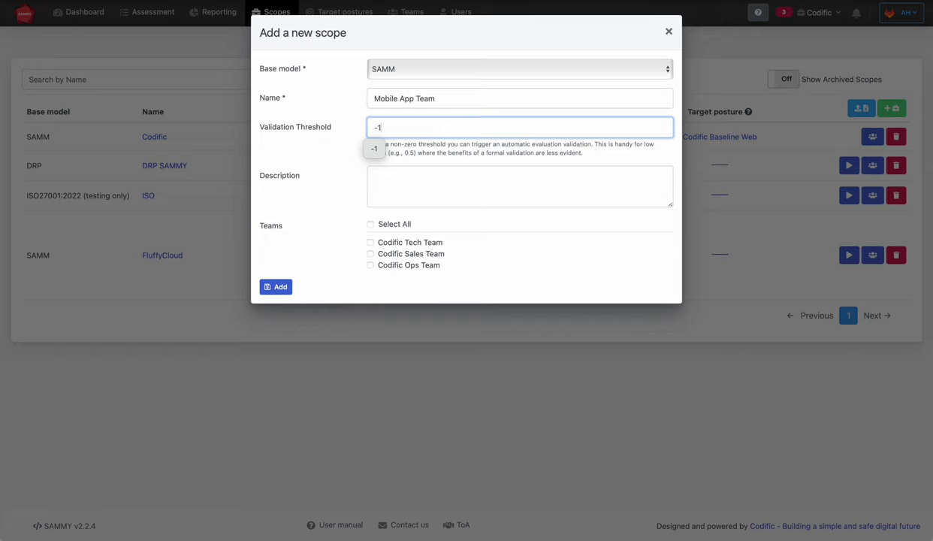
{"action": "left_click", "coordinate": [490, 188]}
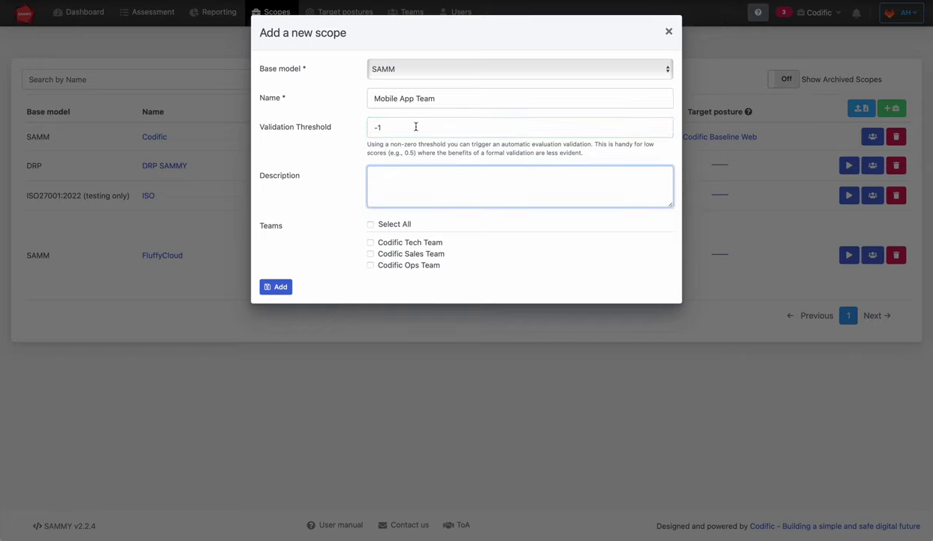
{"action": "left_click", "coordinate": [368, 240]}
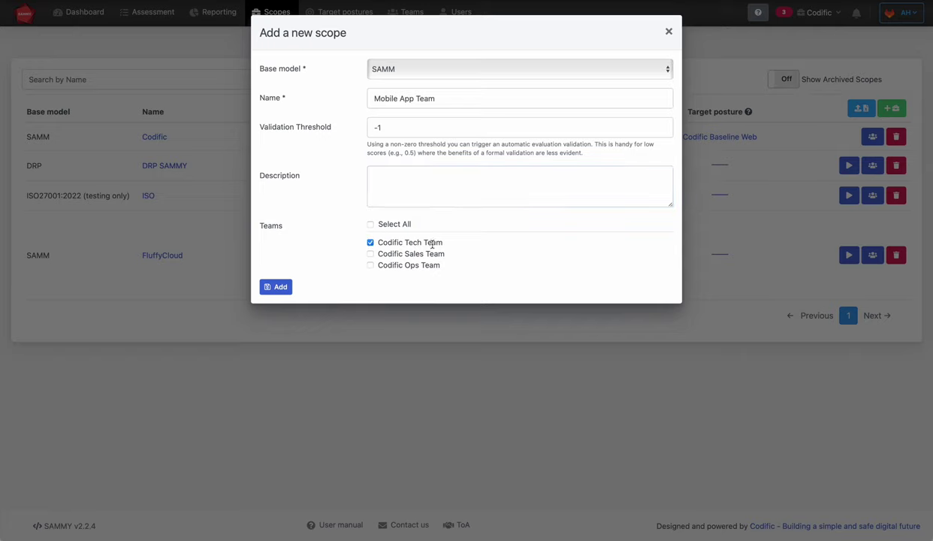
{"action": "left_click", "coordinate": [279, 288]}
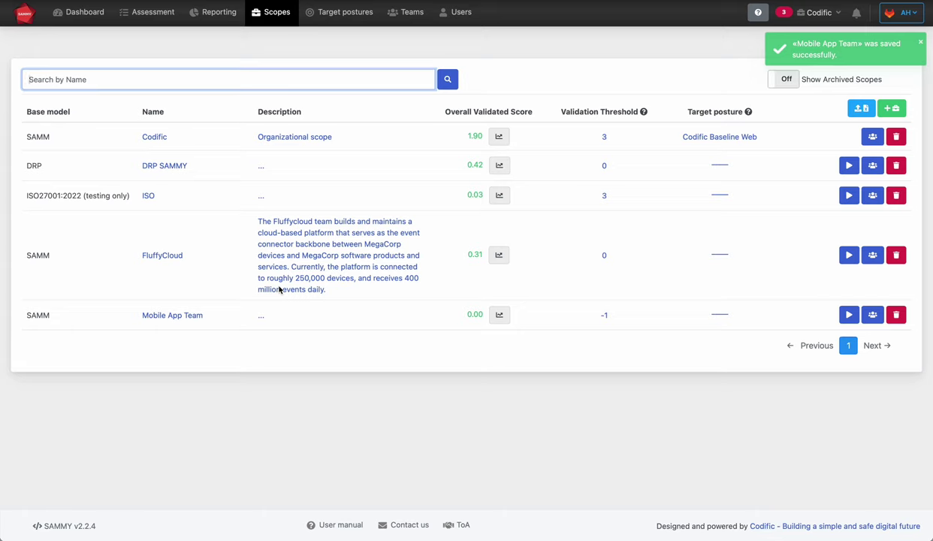
Switch the active scope to Mobile App Team to show its dashboard.
{"action": "left_click", "coordinate": [816, 13]}
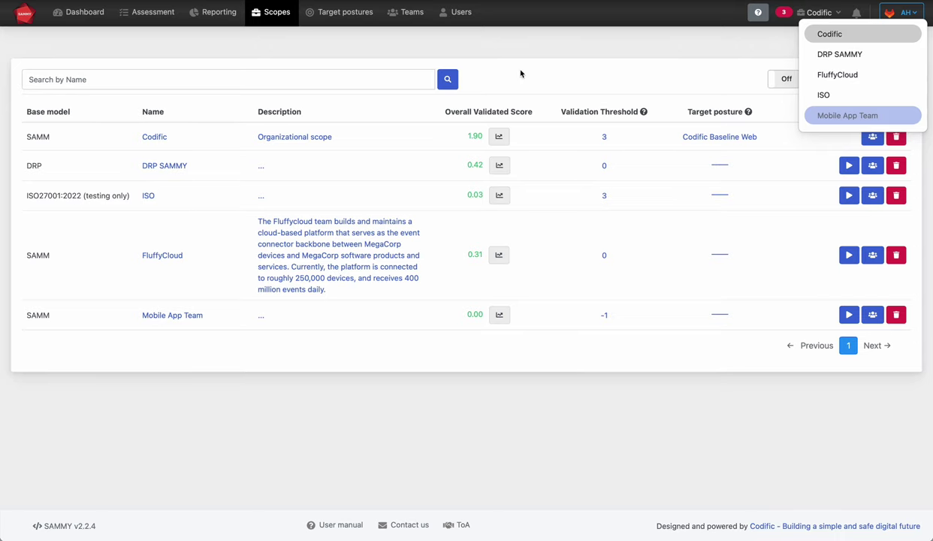
{"action": "key", "text": "Return"}
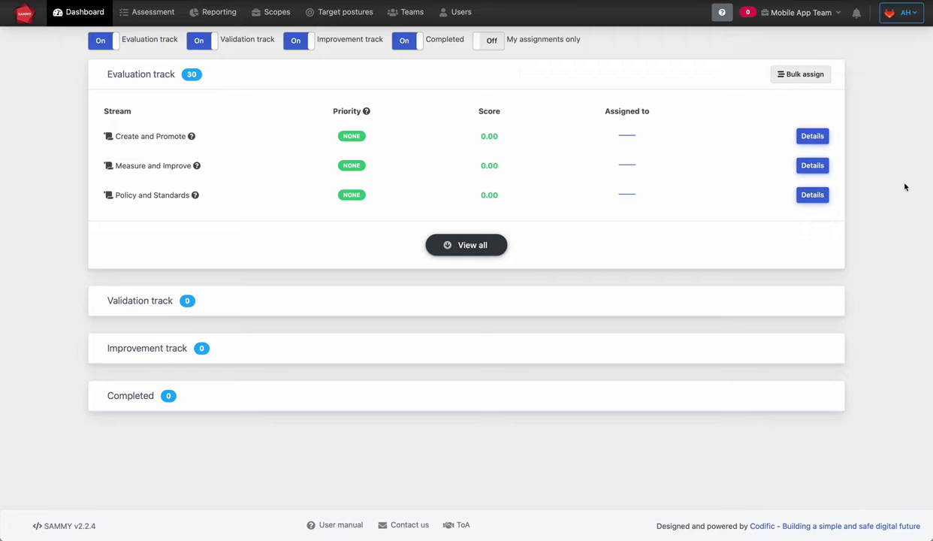
{"action": "left_click", "coordinate": [906, 15]}
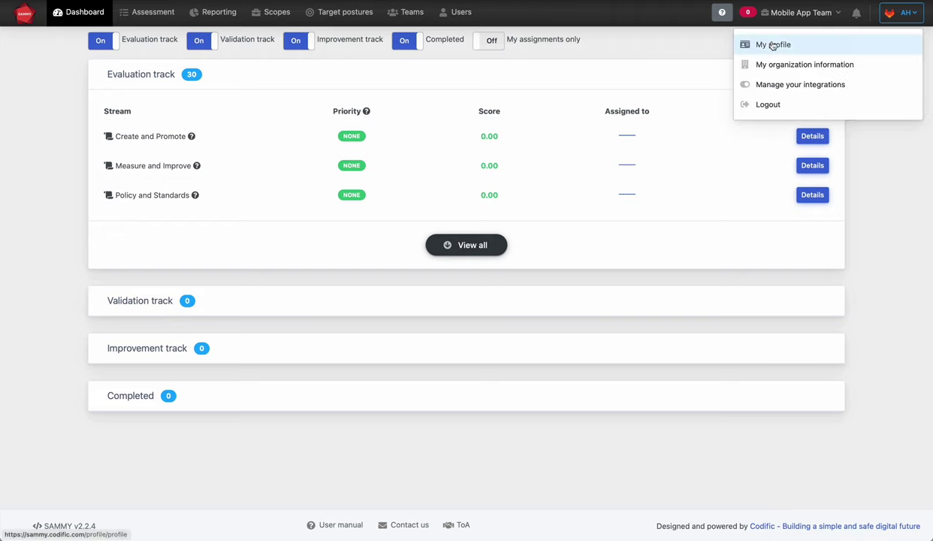
{"action": "left_click", "coordinate": [772, 45]}
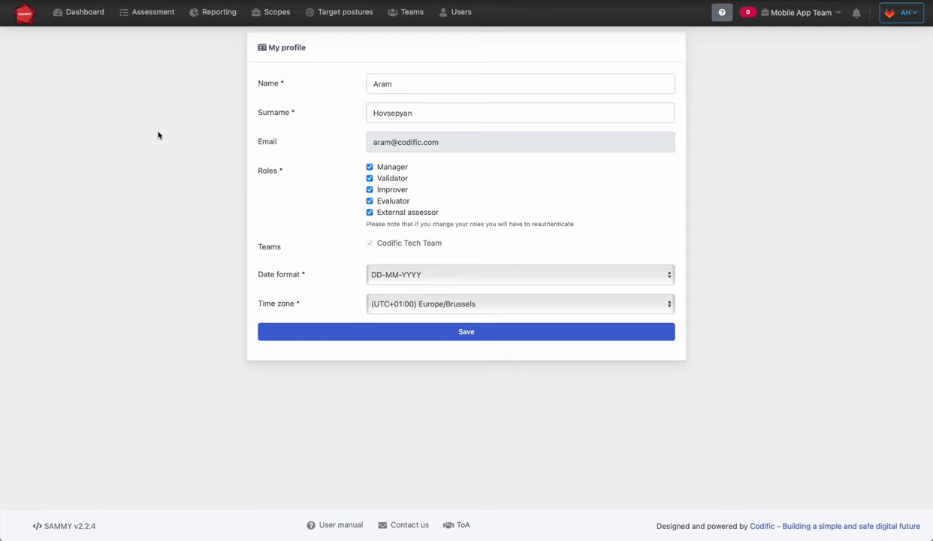
{"action": "left_click", "coordinate": [75, 15]}
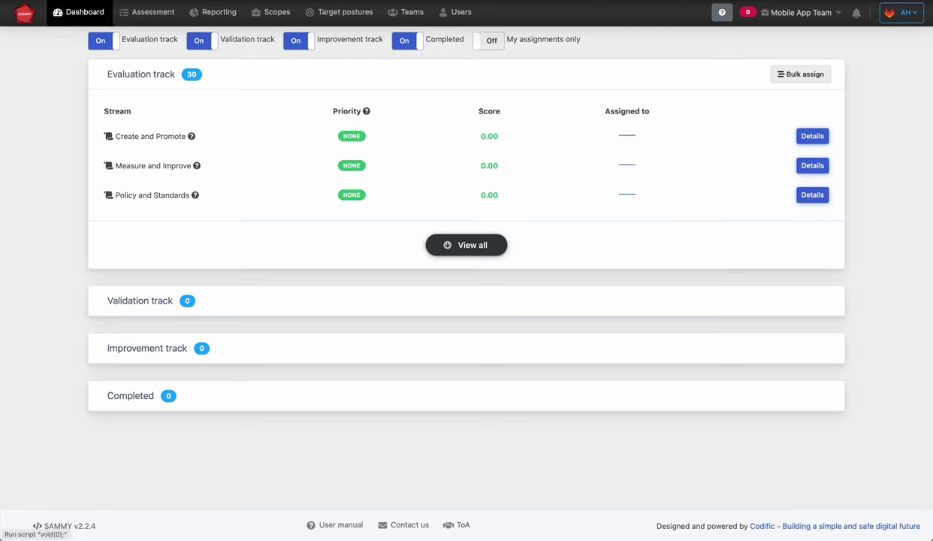
{"action": "mouse_move", "coordinate": [826, 518]}
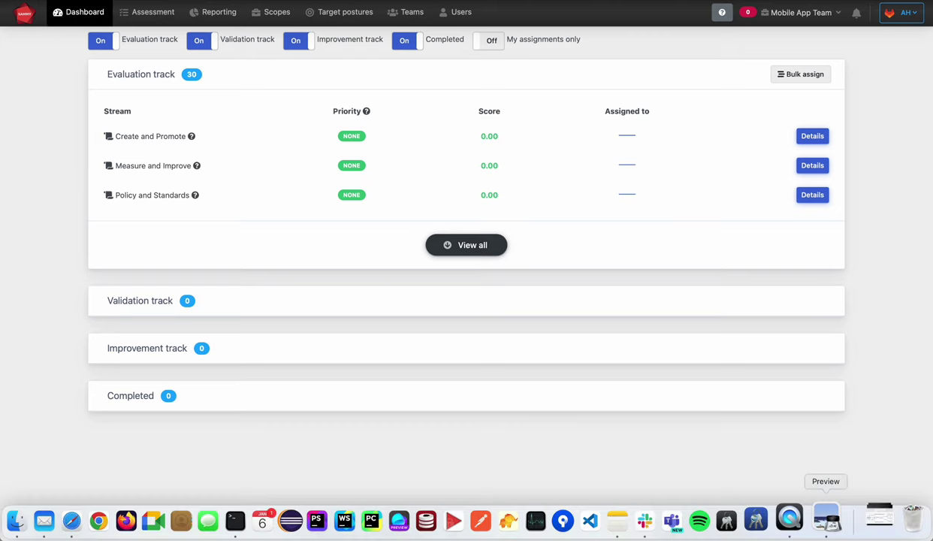
{"action": "left_click", "coordinate": [879, 516]}
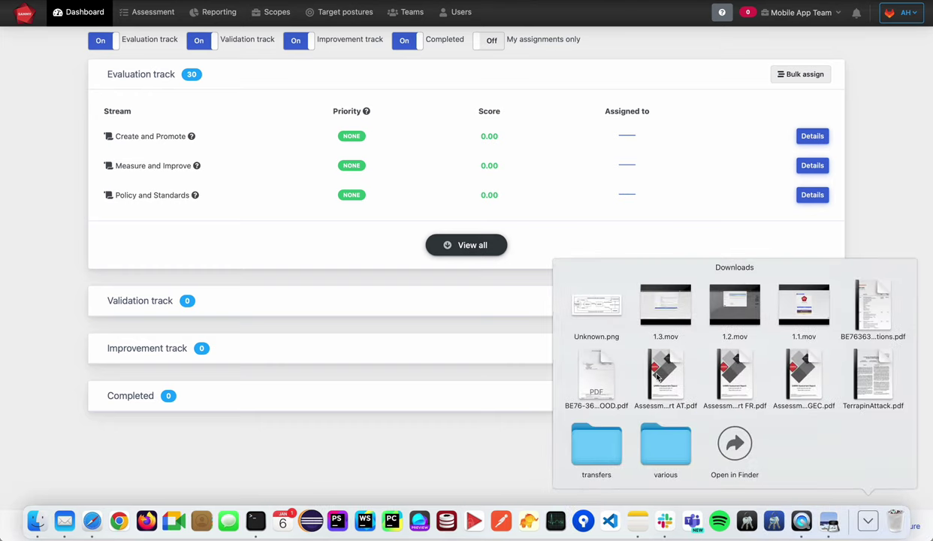
{"action": "left_click", "coordinate": [606, 312]}
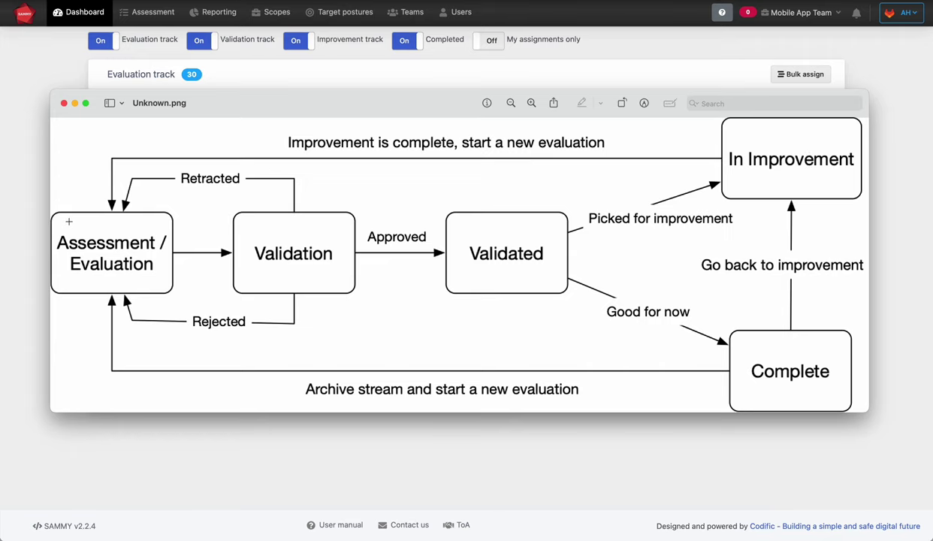
{"action": "left_click", "coordinate": [25, 190]}
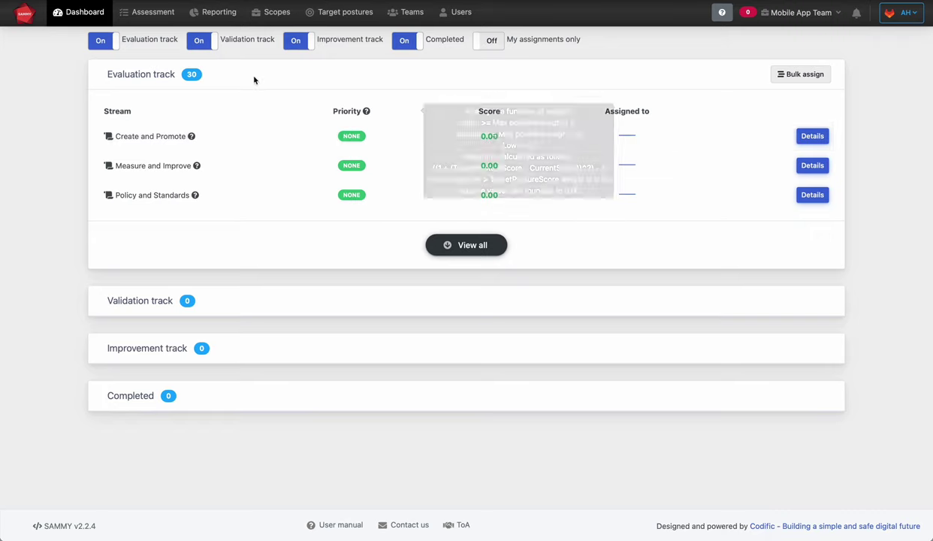
Toggle the evaluation, validation, improvement and completed track filters, and show streams for any assignee.
{"action": "left_click", "coordinate": [303, 40]}
{"action": "left_click", "coordinate": [213, 41]}
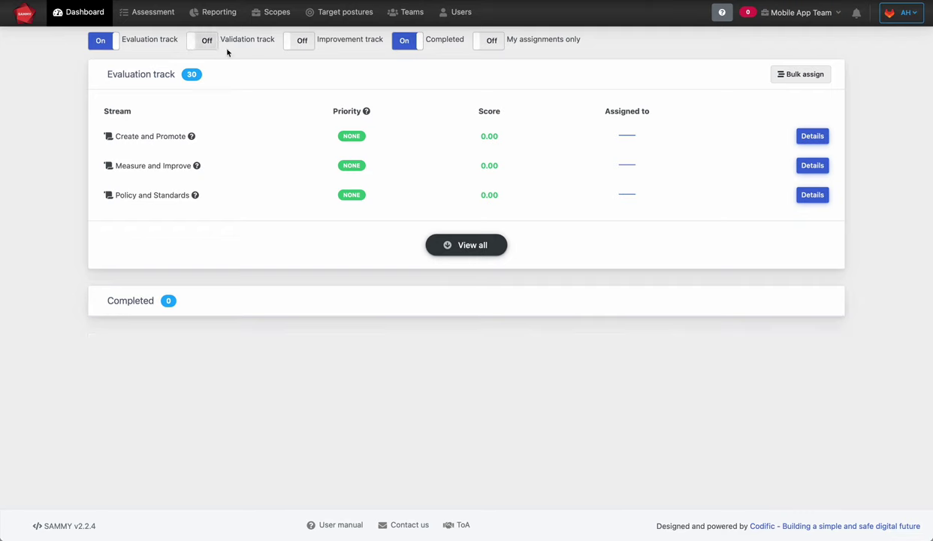
{"action": "left_click", "coordinate": [406, 39]}
{"action": "left_click", "coordinate": [102, 41]}
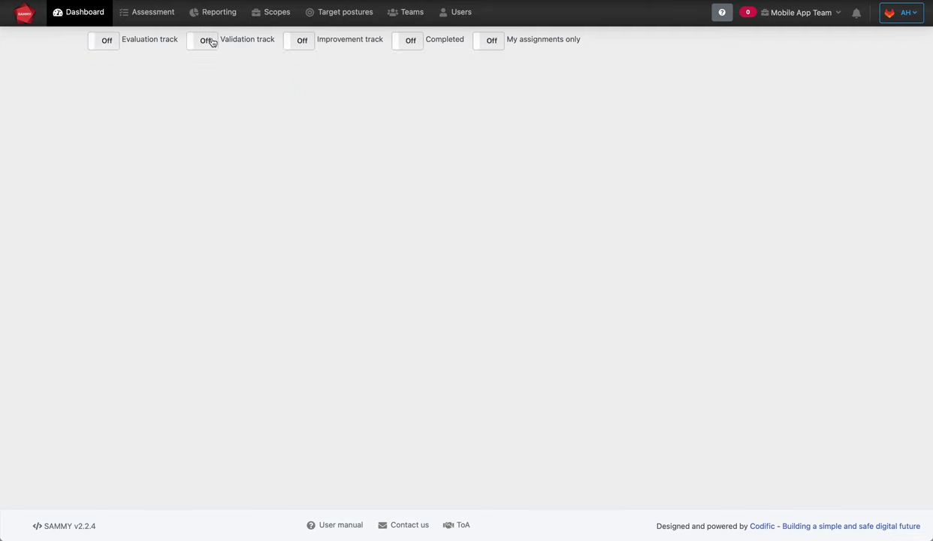
{"action": "left_click", "coordinate": [206, 41]}
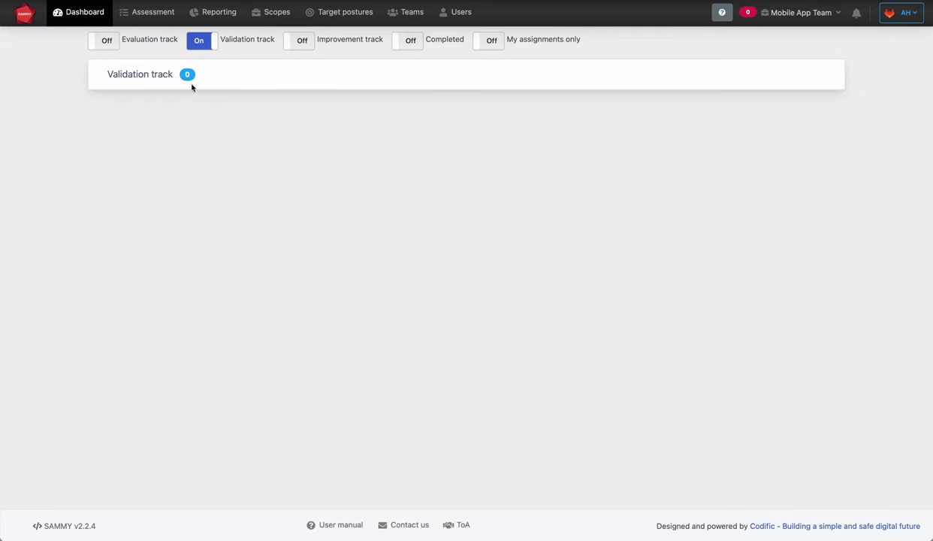
{"action": "left_click", "coordinate": [204, 42]}
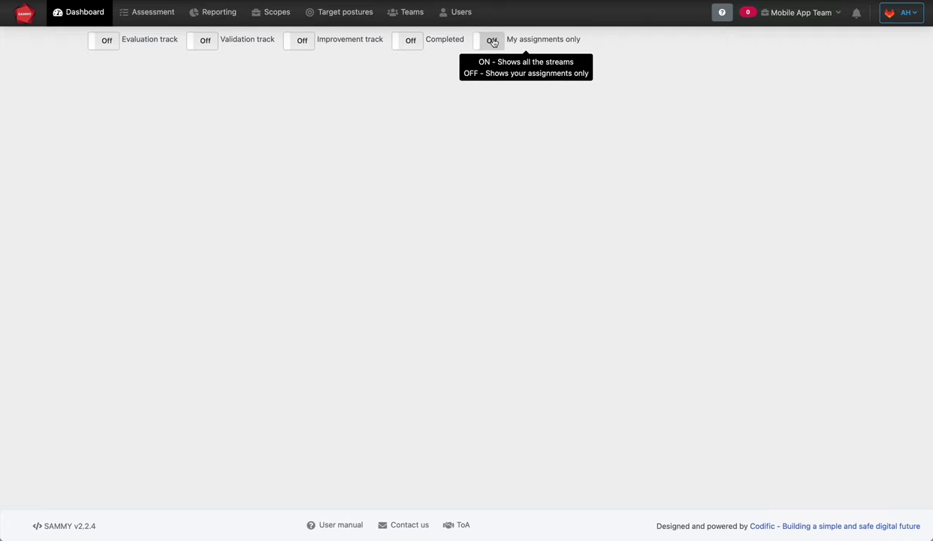
{"action": "left_click", "coordinate": [514, 38]}
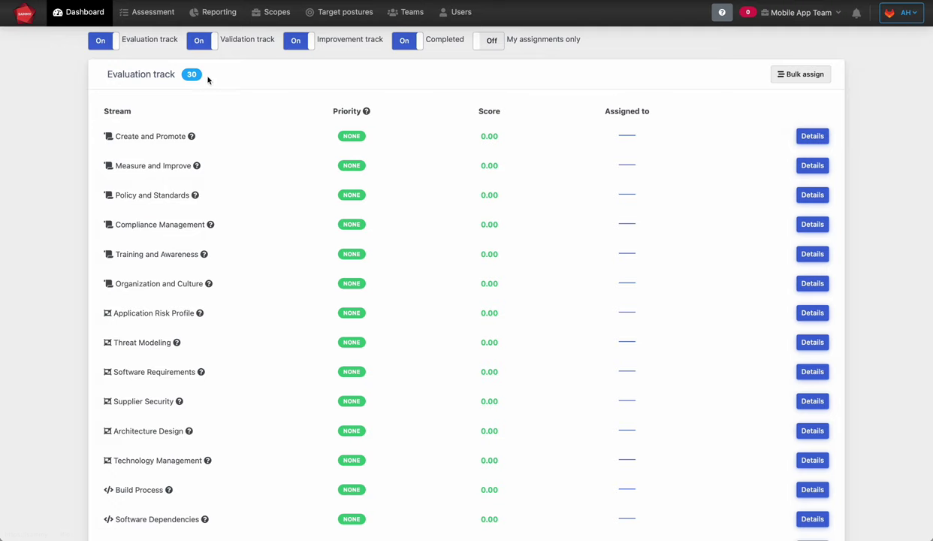
Open the Assessment questionnaire at Governance › Strategy and Metrics, Create & Promote.
{"action": "scroll", "coordinate": [574, 151], "scroll_direction": "down", "scroll_amount": 1}
{"action": "scroll", "coordinate": [574, 150], "scroll_direction": "up", "scroll_amount": 2}
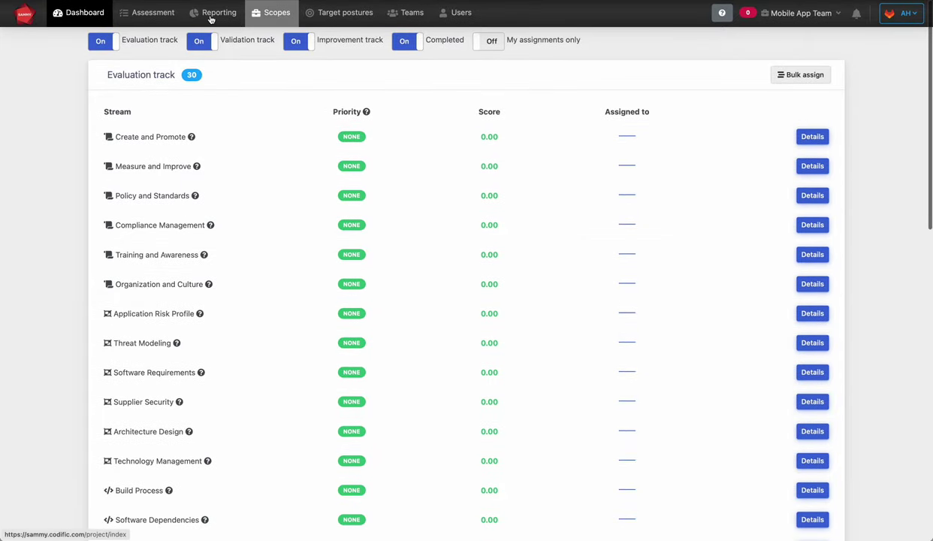
{"action": "left_click", "coordinate": [149, 15]}
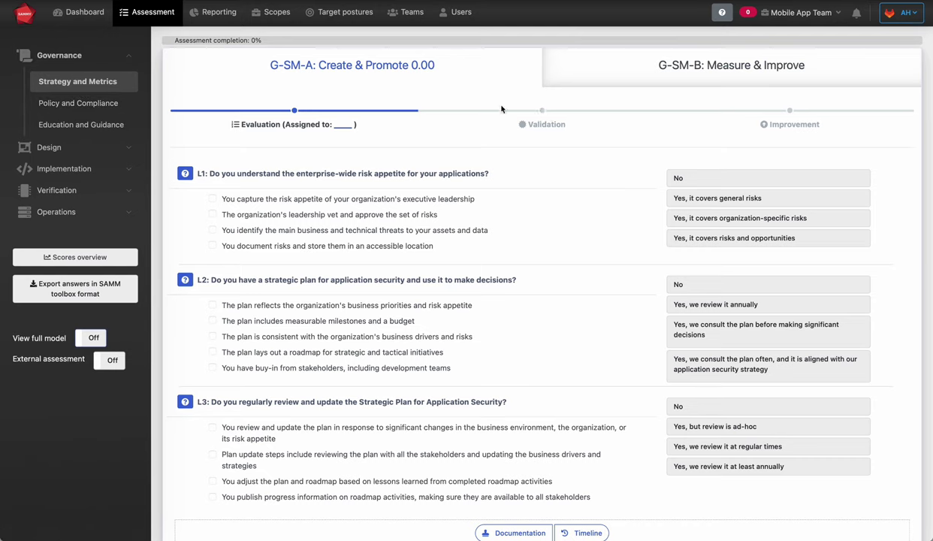
Answer Education and Guidance's Training & Awareness questions: L1 some (0.25), L2 at least half (0.50), L3 some (0.25).
{"action": "left_click", "coordinate": [95, 130]}
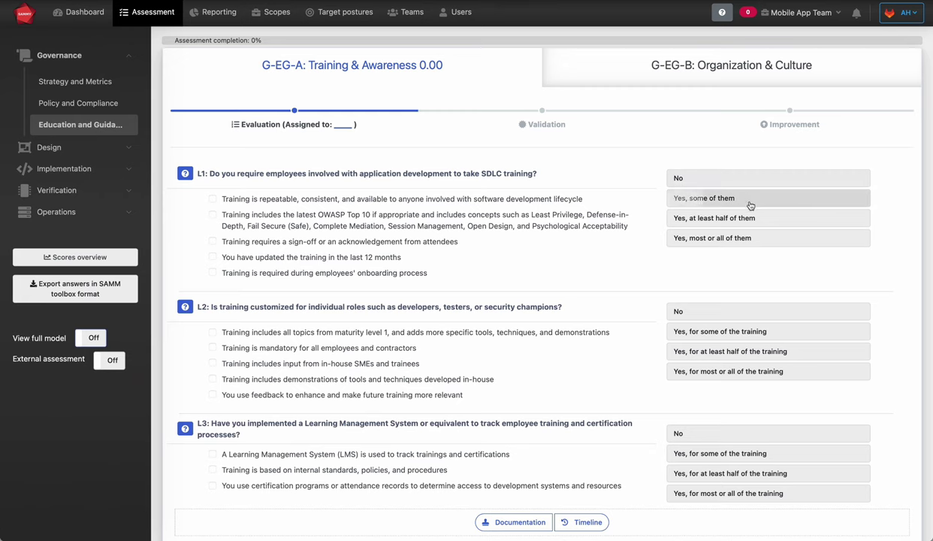
{"action": "scroll", "coordinate": [574, 235], "scroll_direction": "down", "scroll_amount": 2}
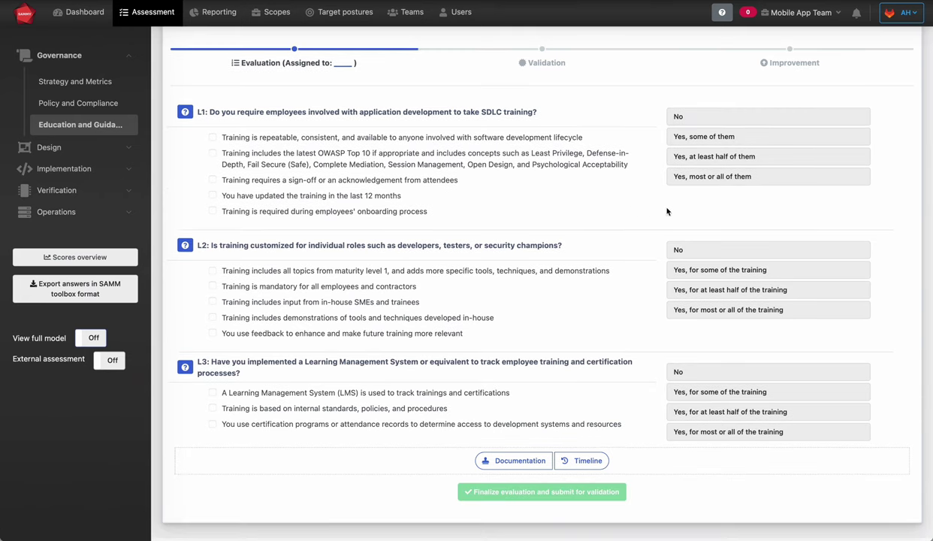
{"action": "left_click", "coordinate": [751, 137]}
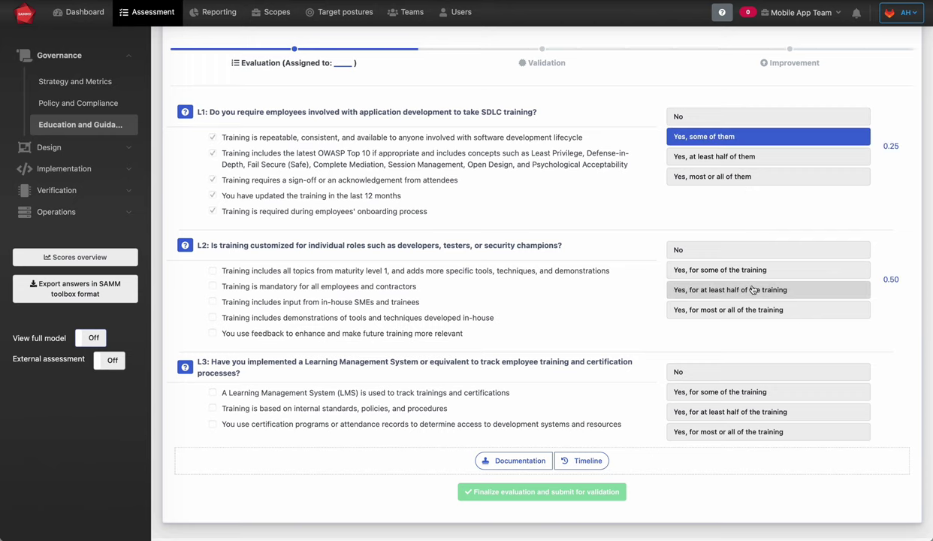
{"action": "left_click", "coordinate": [756, 290]}
{"action": "left_click", "coordinate": [747, 390]}
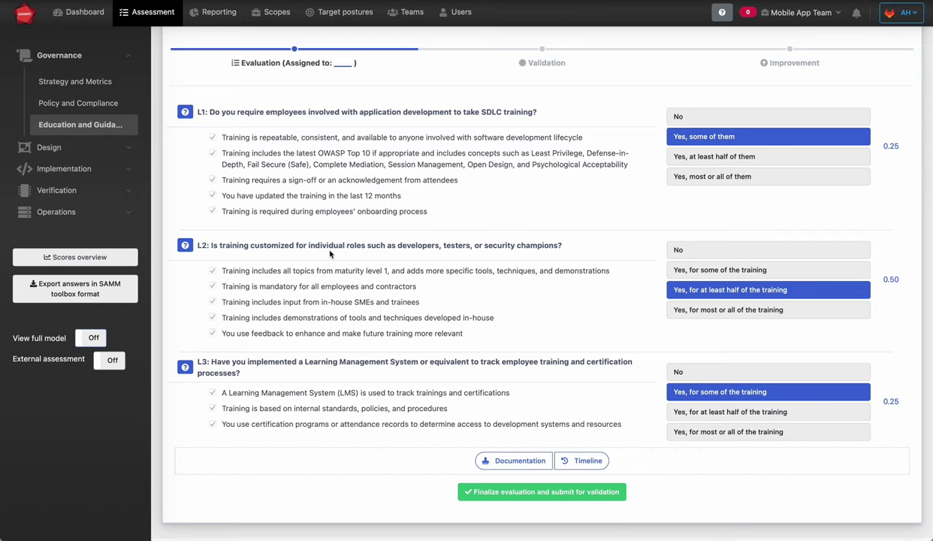
{"action": "scroll", "coordinate": [308, 300], "scroll_direction": "down", "scroll_amount": 2}
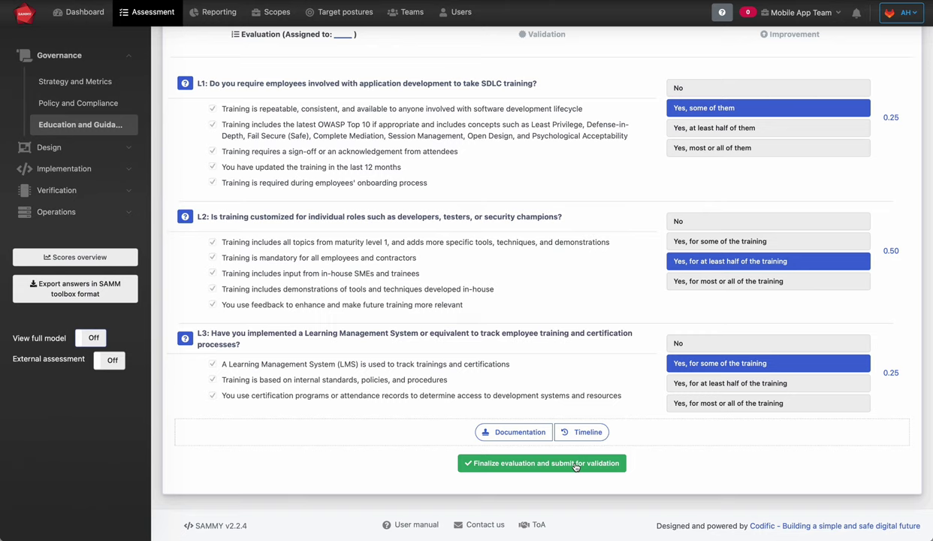
{"action": "scroll", "coordinate": [548, 454], "scroll_direction": "down", "scroll_amount": 2}
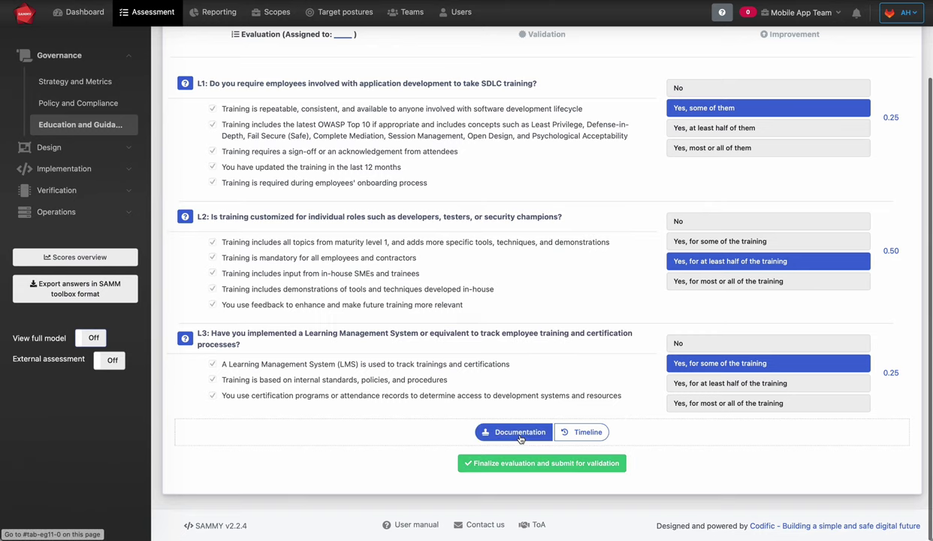
Write and save the documentation remark 'Here is why I believe we have thise scores.'.
{"action": "left_click", "coordinate": [520, 432]}
{"action": "scroll", "coordinate": [537, 356], "scroll_direction": "down", "scroll_amount": 2}
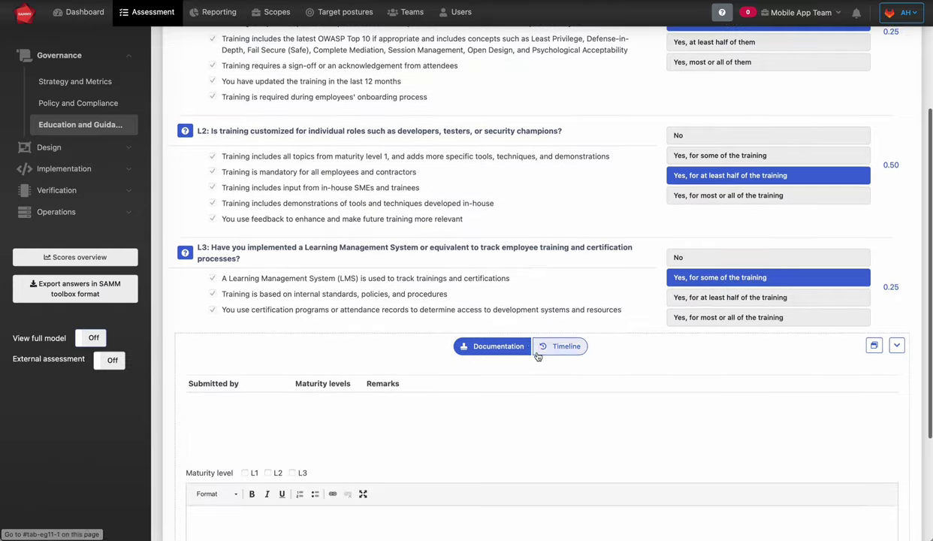
{"action": "scroll", "coordinate": [537, 356], "scroll_direction": "down", "scroll_amount": 4}
{"action": "left_click", "coordinate": [292, 364]}
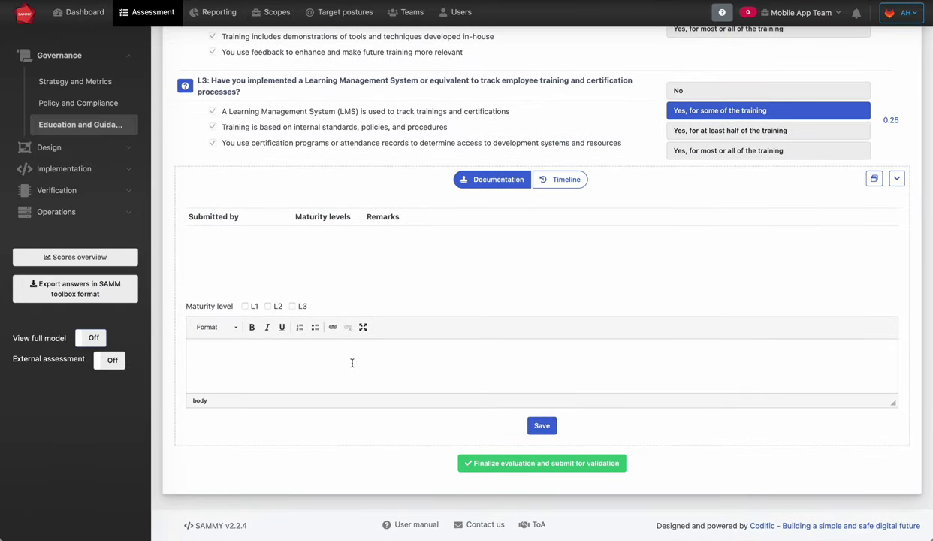
{"action": "type", "text": "Here is why I believe we have thi"}
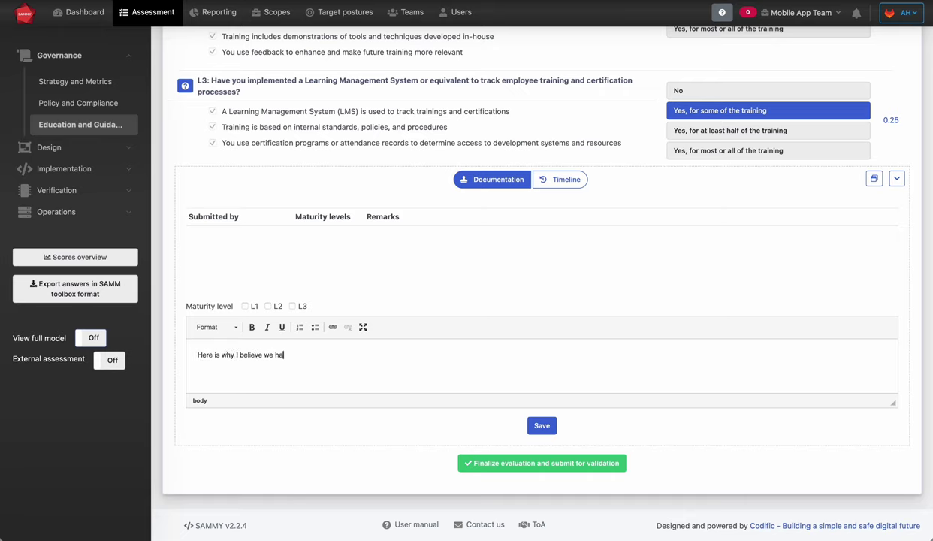
{"action": "type", "text": "se scores."}
{"action": "left_click", "coordinate": [541, 425]}
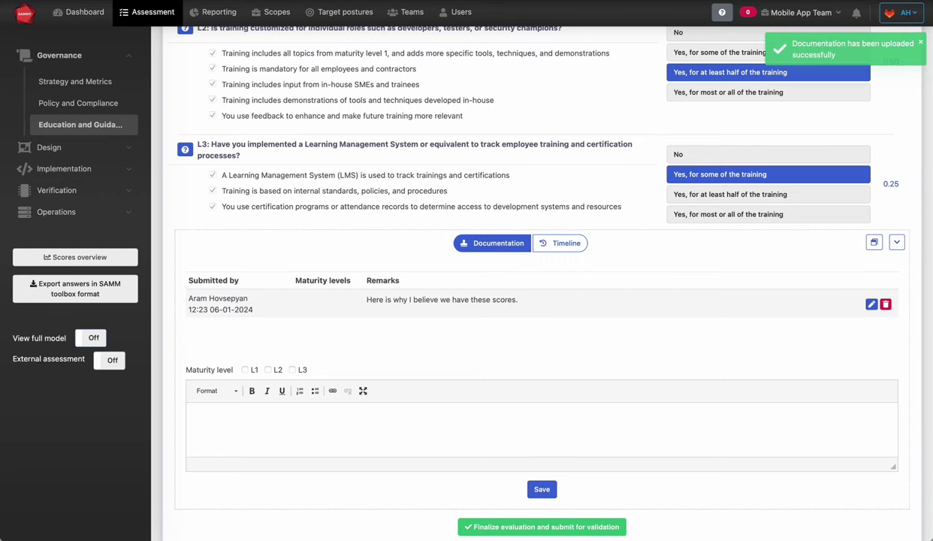
{"action": "scroll", "coordinate": [601, 520], "scroll_direction": "down", "scroll_amount": 1}
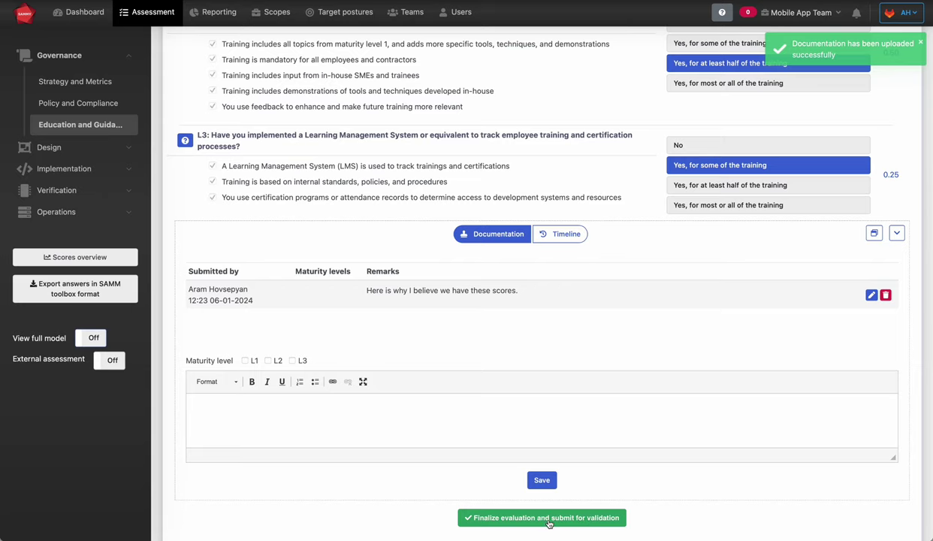
{"action": "scroll", "coordinate": [631, 411], "scroll_direction": "up", "scroll_amount": 5}
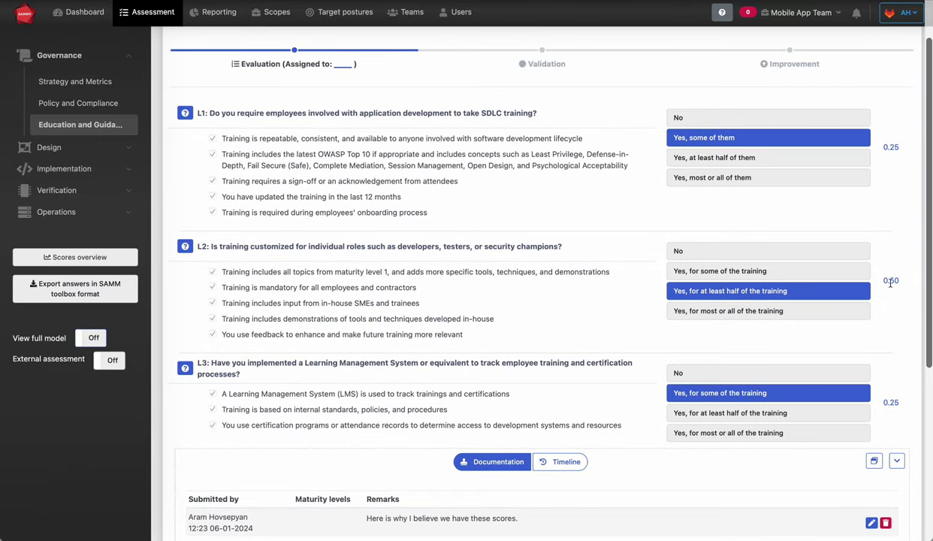
{"action": "scroll", "coordinate": [883, 341], "scroll_direction": "up", "scroll_amount": 2}
{"action": "mouse_move", "coordinate": [461, 66]}
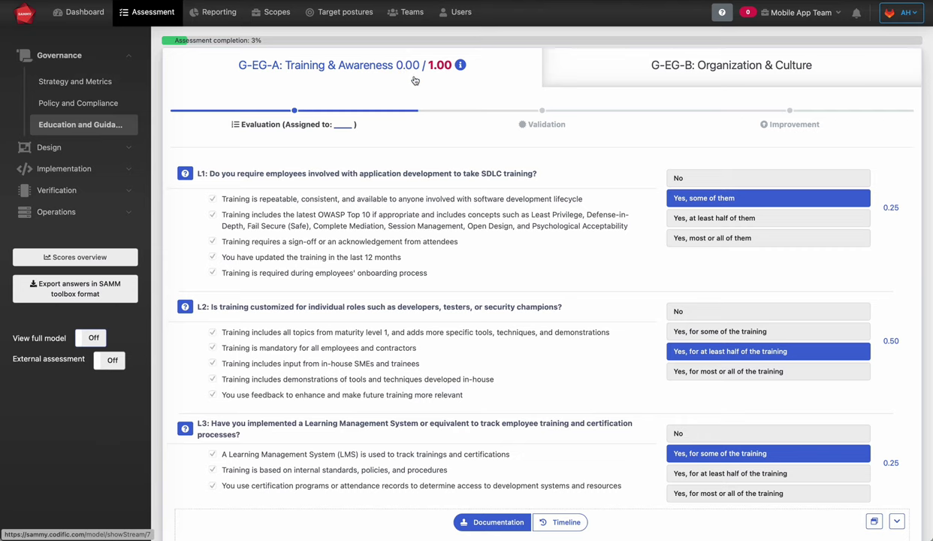
{"action": "scroll", "coordinate": [349, 151], "scroll_direction": "down", "scroll_amount": 5}
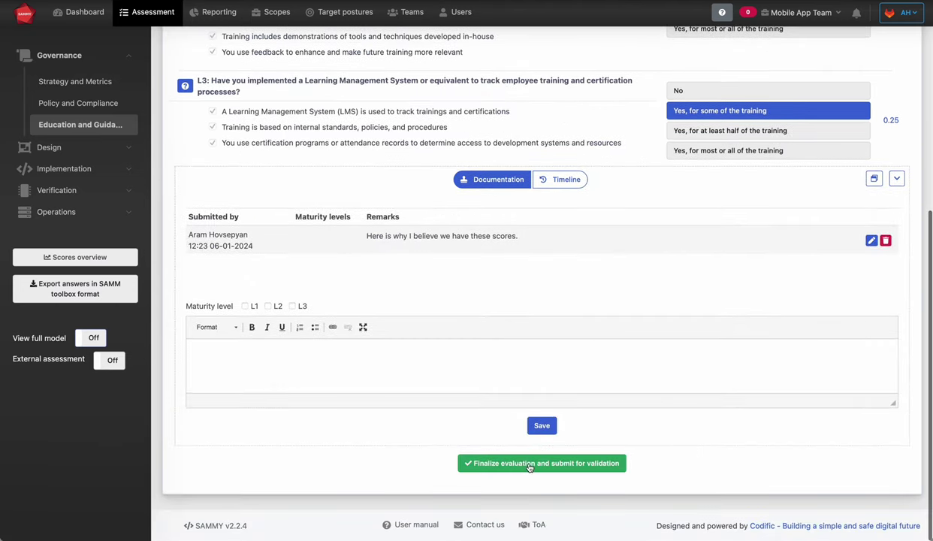
Submit the Training & Awareness evaluation, then retract the stream submission.
{"action": "left_click", "coordinate": [540, 463]}
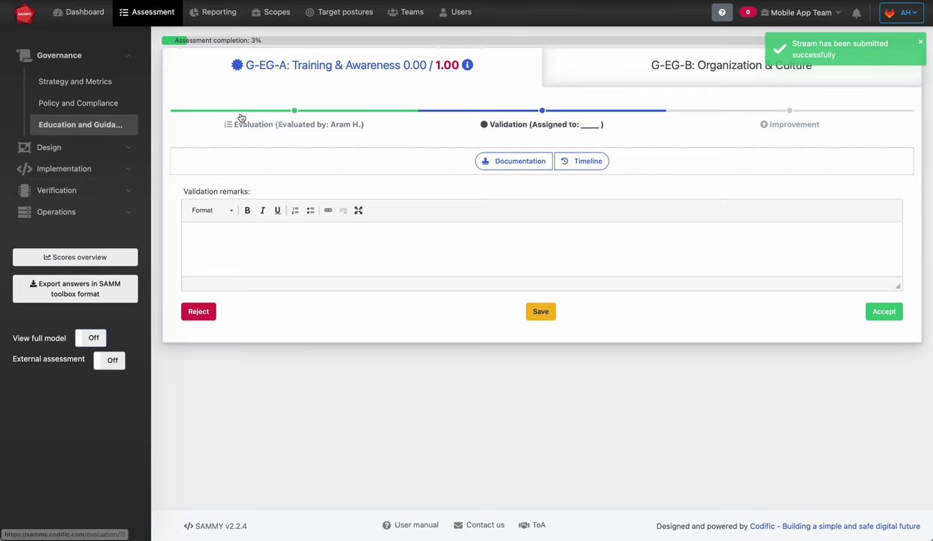
{"action": "left_click", "coordinate": [289, 123]}
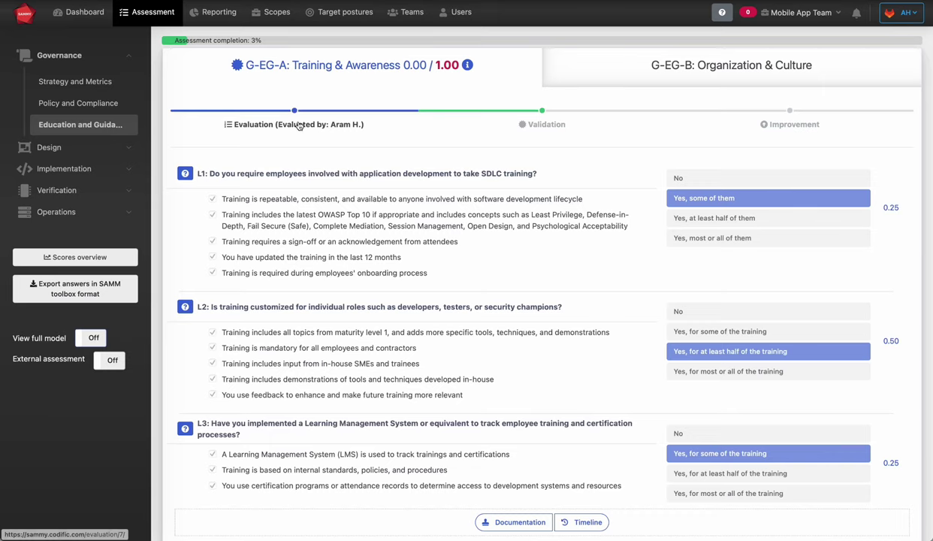
{"action": "scroll", "coordinate": [358, 173], "scroll_direction": "down", "scroll_amount": 3}
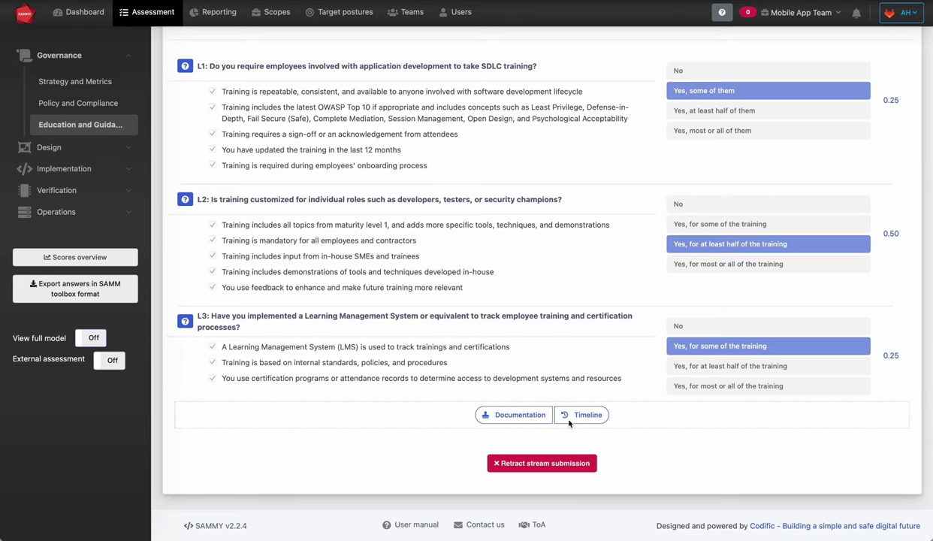
{"action": "left_click", "coordinate": [532, 463]}
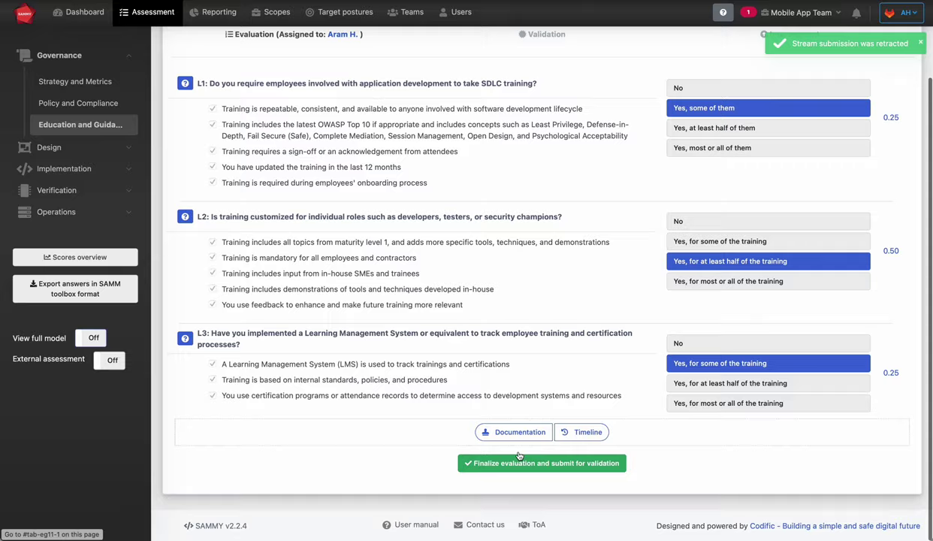
Change the L2 answer to 'Yes, for some of the training' and resubmit for validation.
{"action": "left_click", "coordinate": [516, 435]}
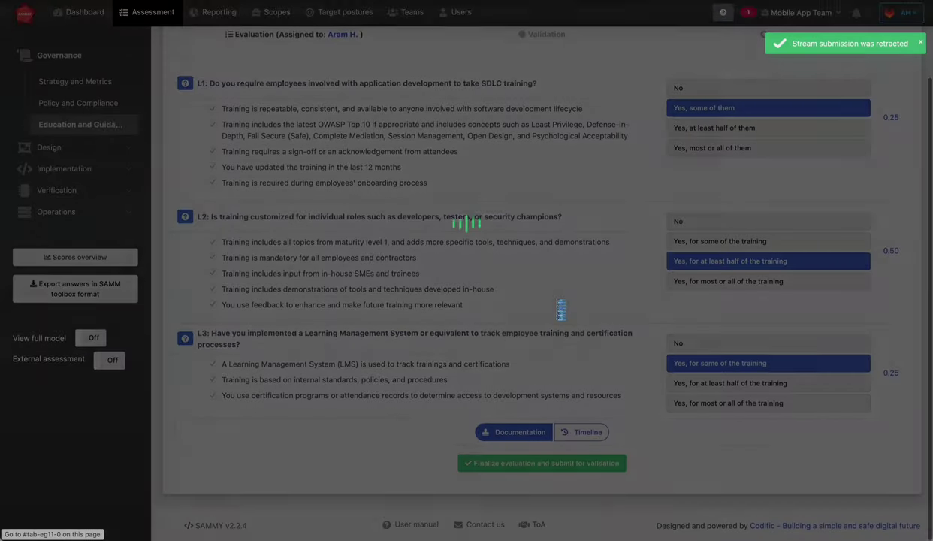
{"action": "scroll", "coordinate": [620, 251], "scroll_direction": "down", "scroll_amount": 5}
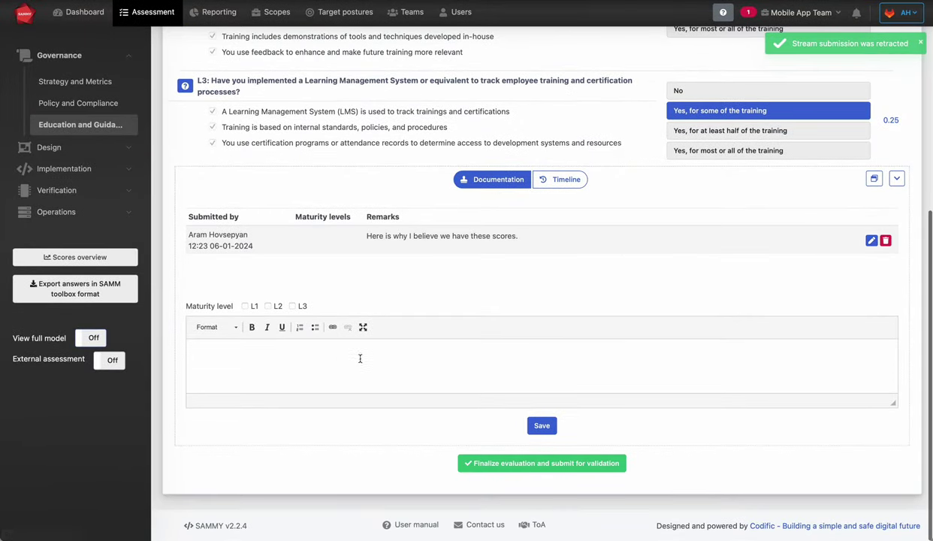
{"action": "scroll", "coordinate": [533, 276], "scroll_direction": "up", "scroll_amount": 5}
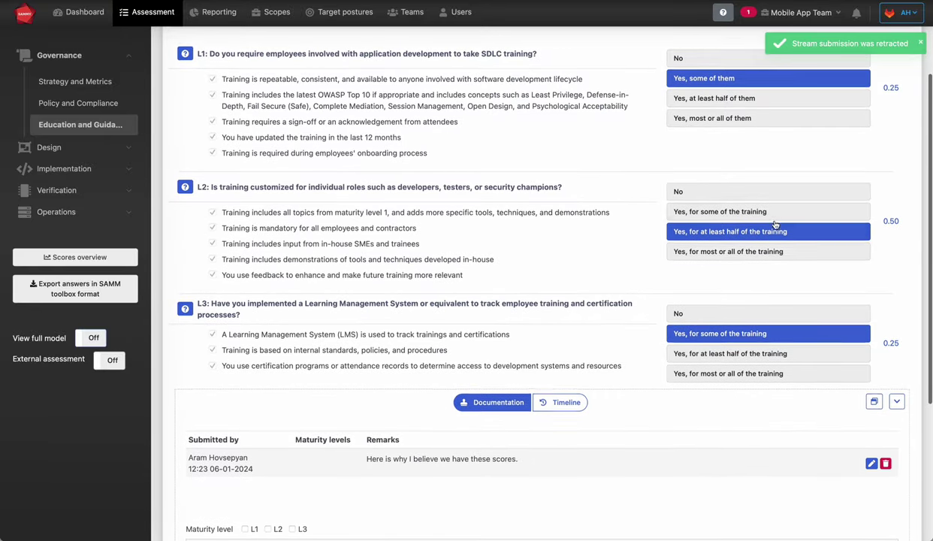
{"action": "left_click", "coordinate": [719, 211]}
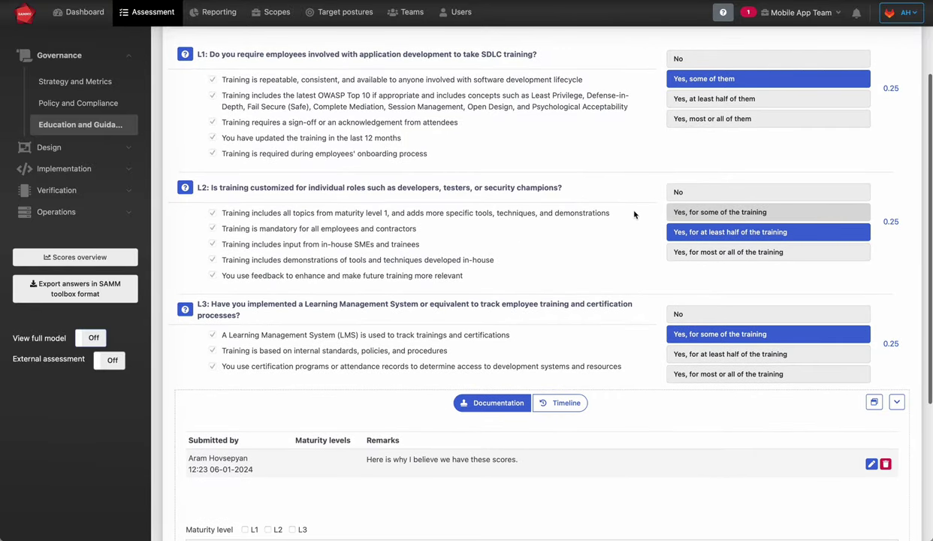
{"action": "scroll", "coordinate": [561, 196], "scroll_direction": "down", "scroll_amount": 5}
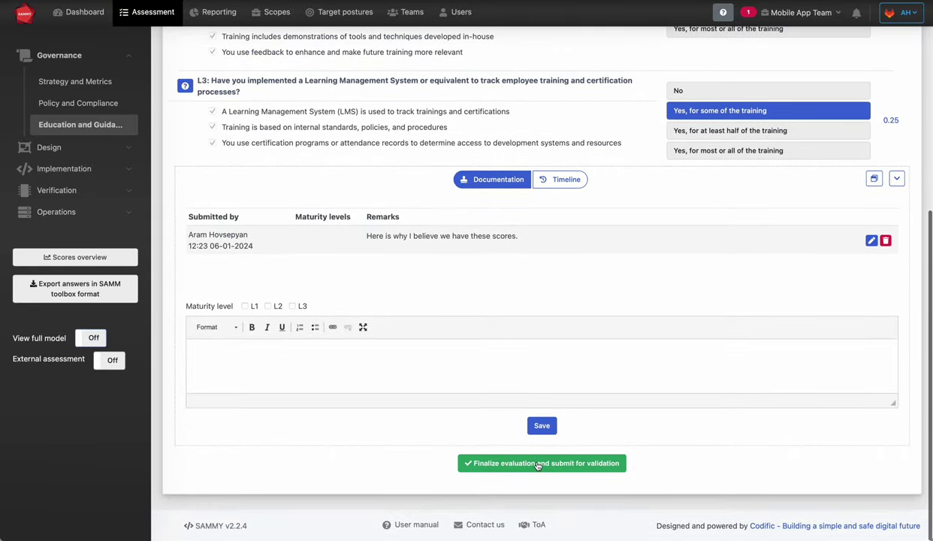
{"action": "left_click", "coordinate": [537, 463]}
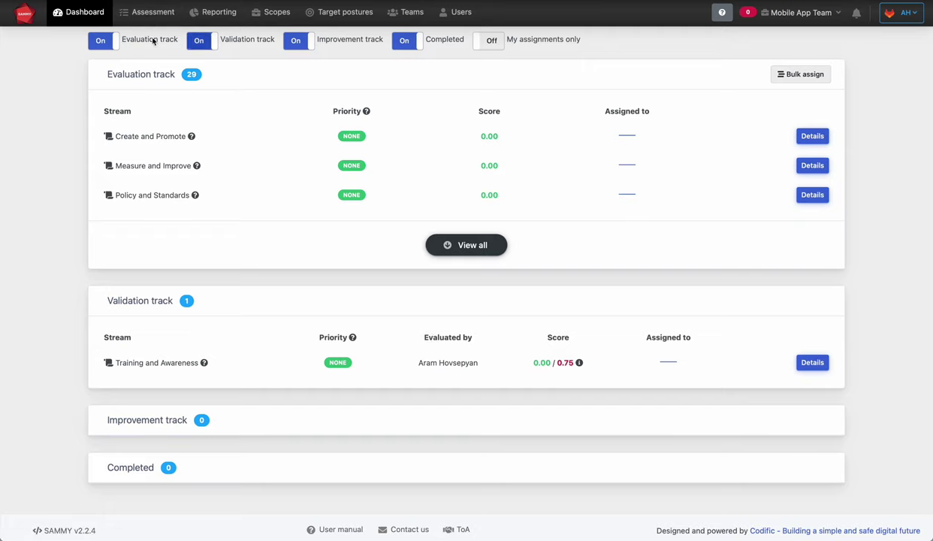
Hide the evaluation, improvement and completed tracks, then open the Training and Awareness validation details.
{"action": "left_click", "coordinate": [101, 41]}
{"action": "left_click", "coordinate": [297, 45]}
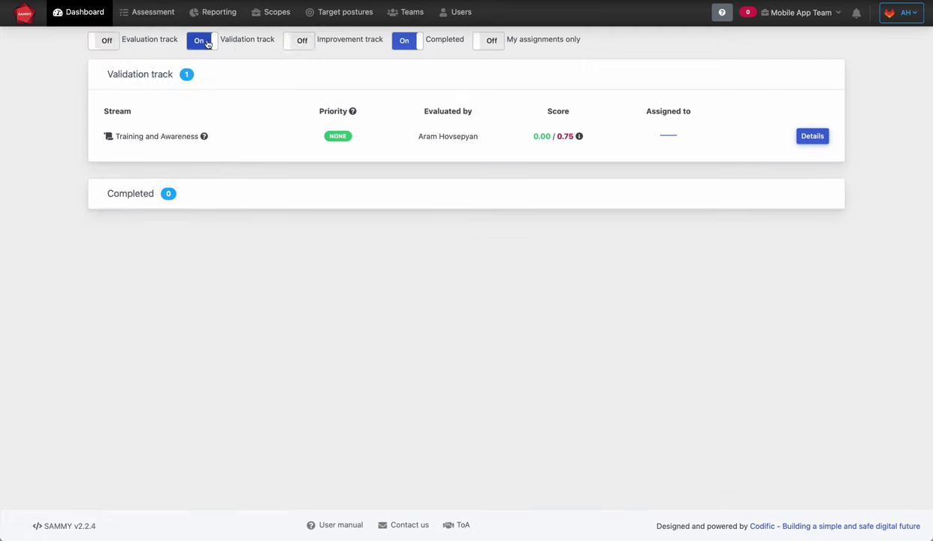
{"action": "left_click", "coordinate": [399, 42]}
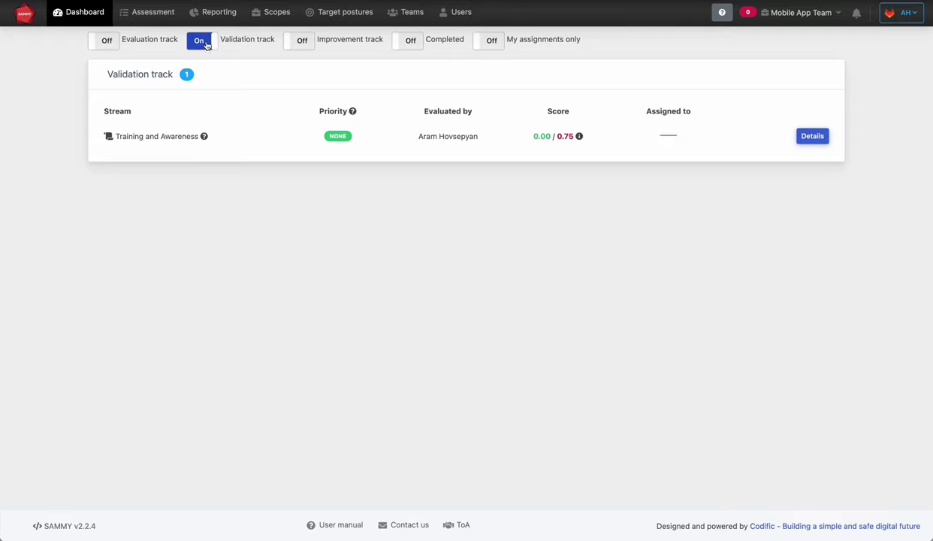
{"action": "left_click", "coordinate": [813, 138]}
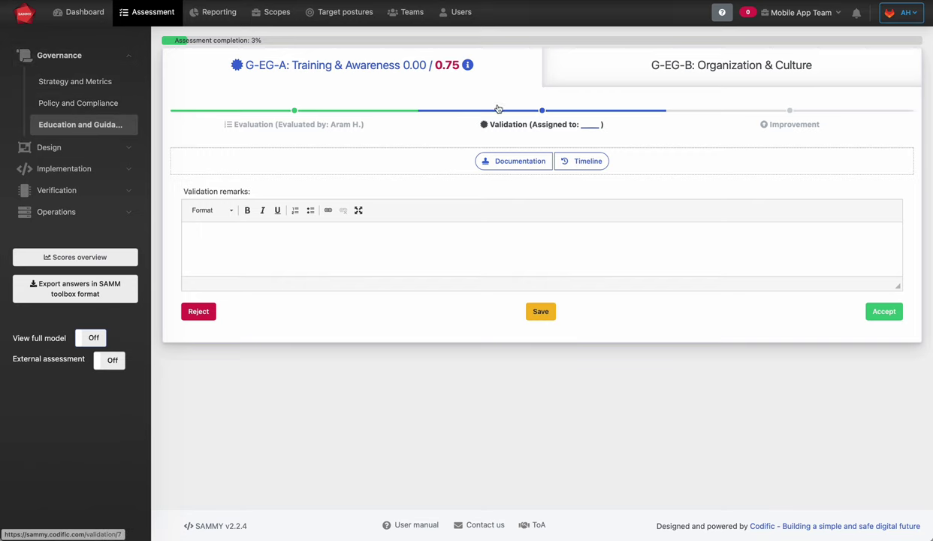
Review the submitted Training & Awareness answers and their documentation remarks.
{"action": "left_click", "coordinate": [300, 126]}
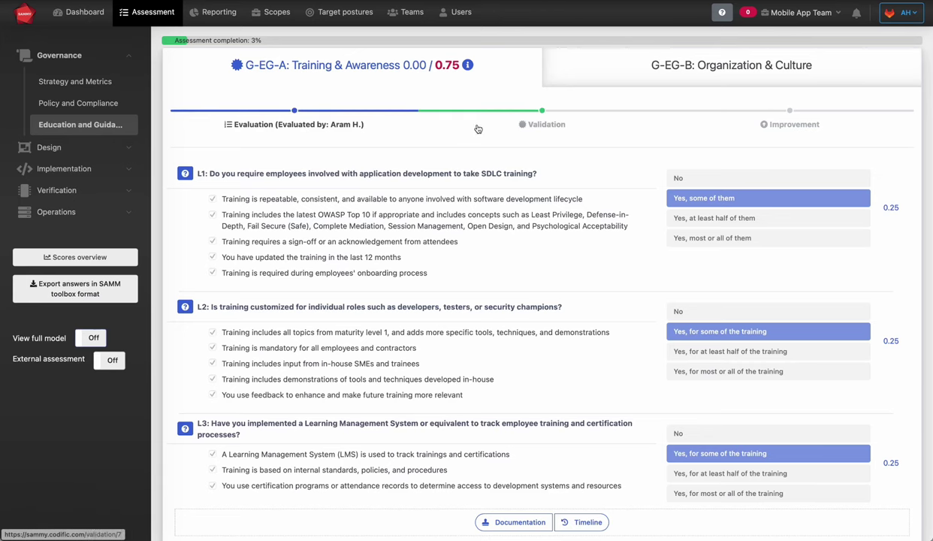
{"action": "scroll", "coordinate": [375, 146], "scroll_direction": "down", "scroll_amount": 2}
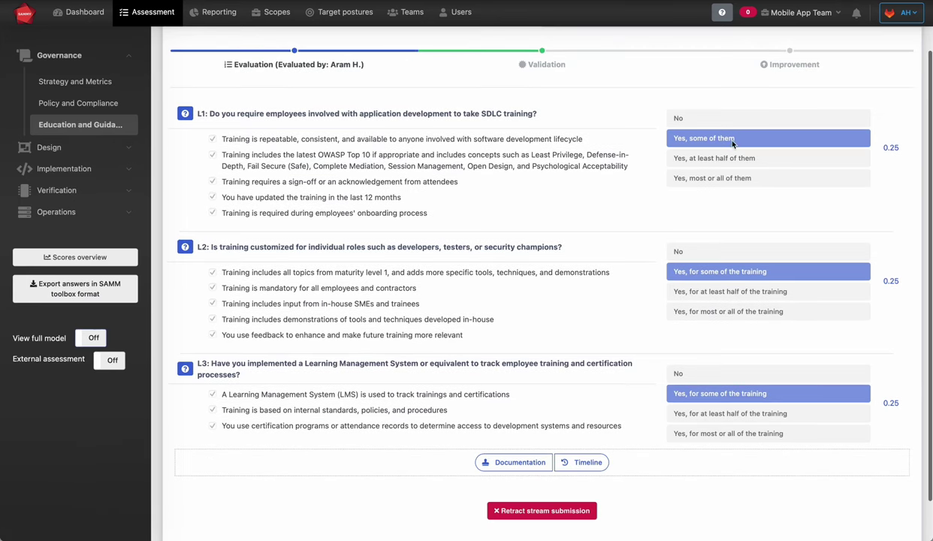
{"action": "scroll", "coordinate": [727, 370], "scroll_direction": "down", "scroll_amount": 1}
{"action": "left_click", "coordinate": [514, 414]}
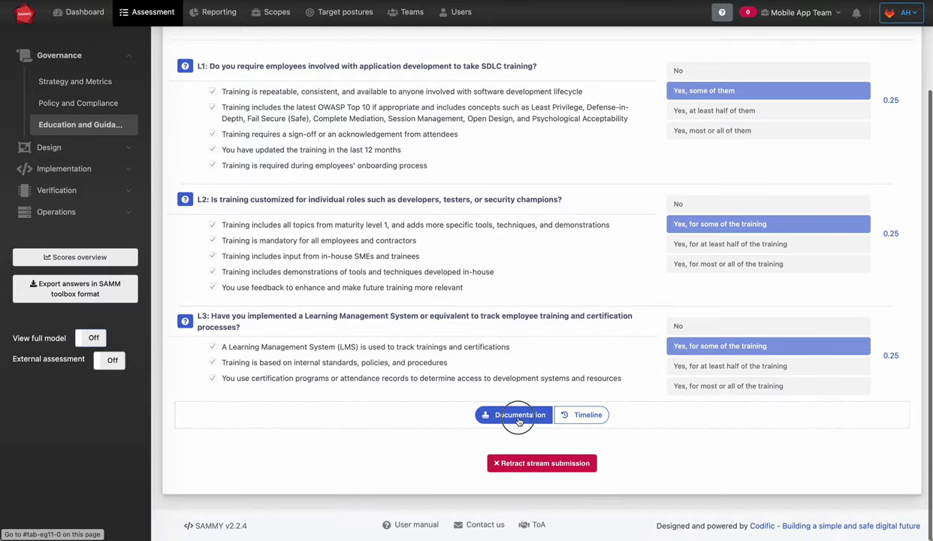
{"action": "scroll", "coordinate": [572, 343], "scroll_direction": "down", "scroll_amount": 2}
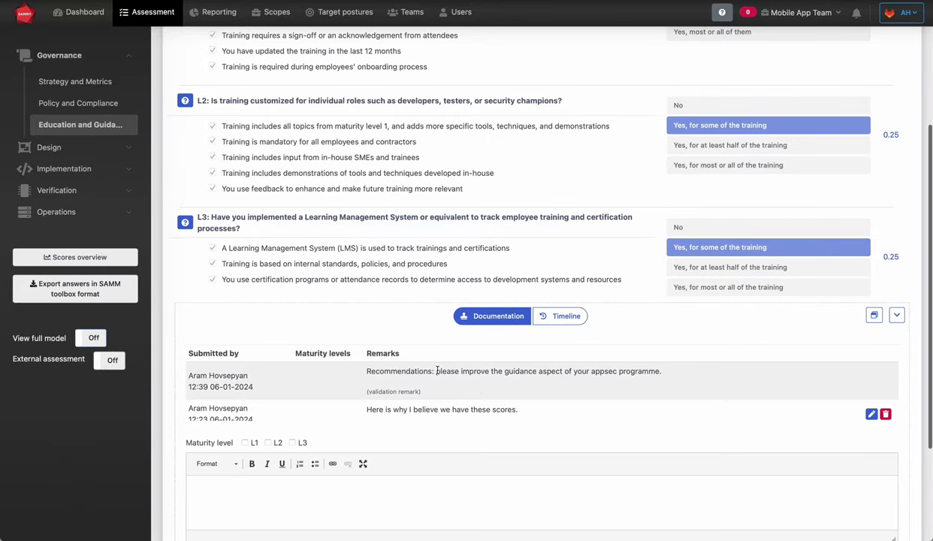
{"action": "scroll", "coordinate": [467, 274], "scroll_direction": "up", "scroll_amount": 5}
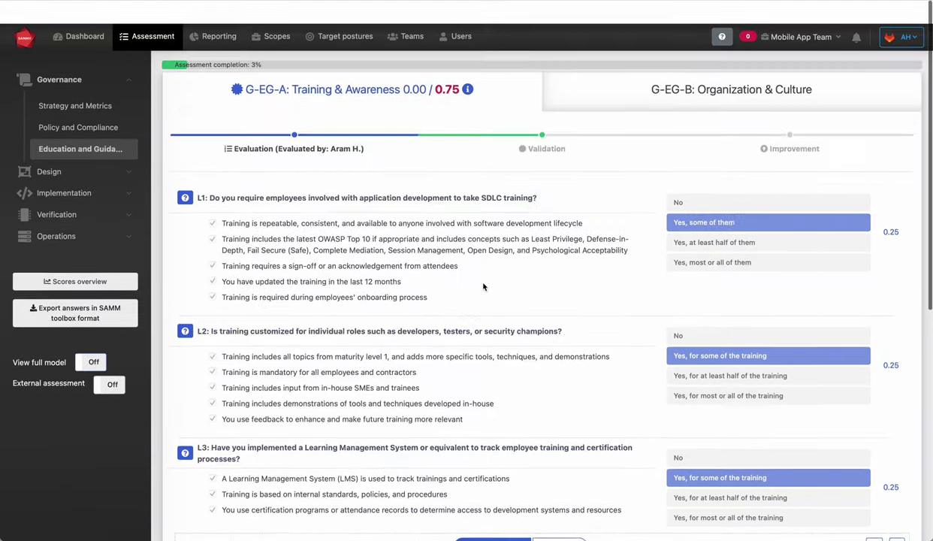
Reject the stream's validation with the remark 'I don't like this.'.
{"action": "left_click", "coordinate": [534, 127]}
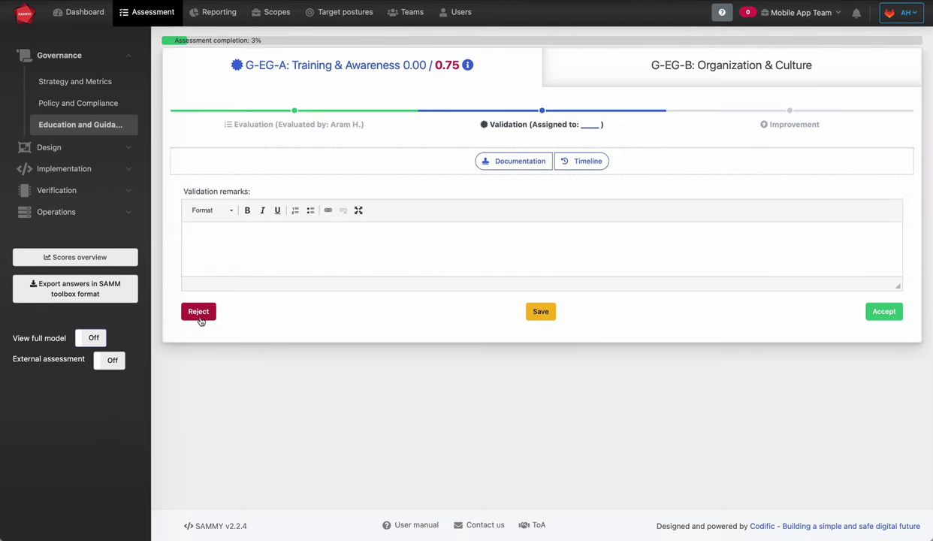
{"action": "left_click", "coordinate": [286, 252]}
{"action": "type", "text": "I don't like this."}
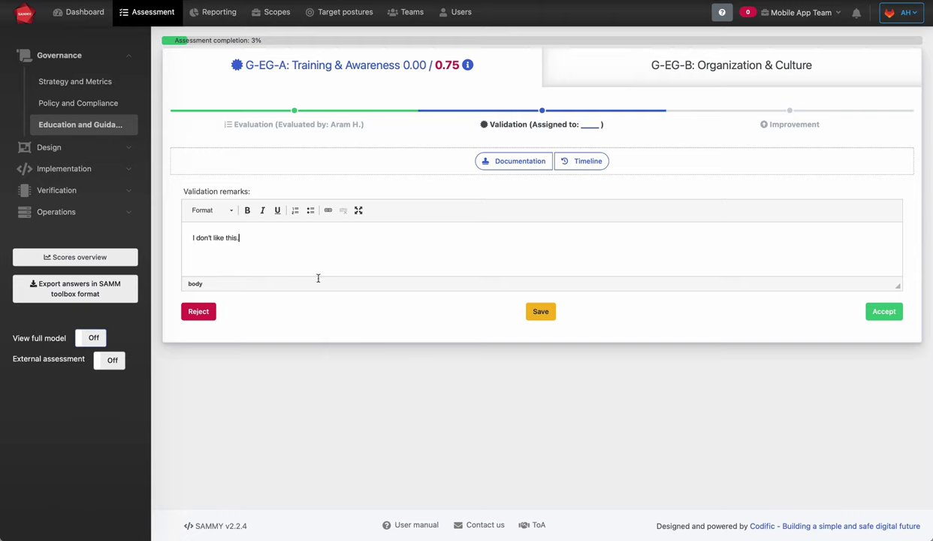
{"action": "left_click", "coordinate": [197, 308]}
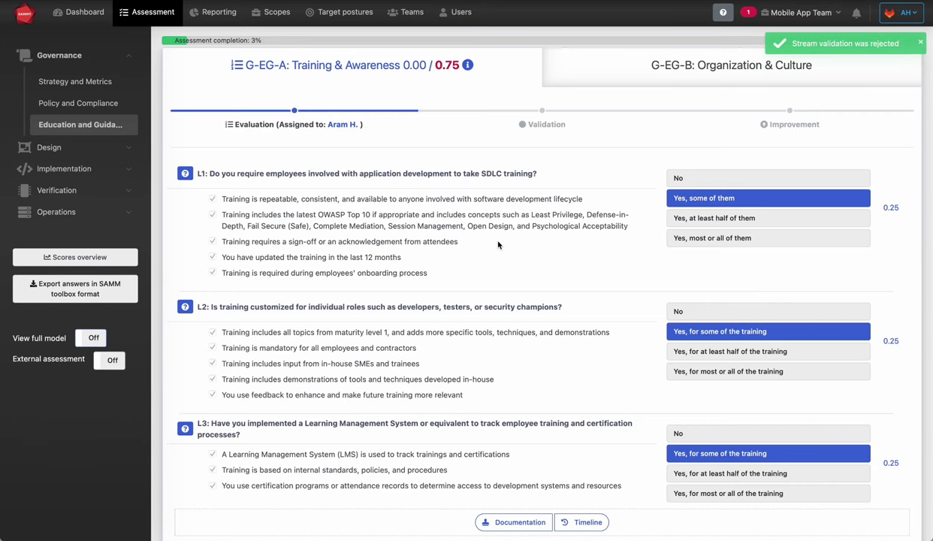
Keep the evaluation assigned to the same person.
{"action": "left_click", "coordinate": [347, 124]}
{"action": "left_click", "coordinate": [454, 150]}
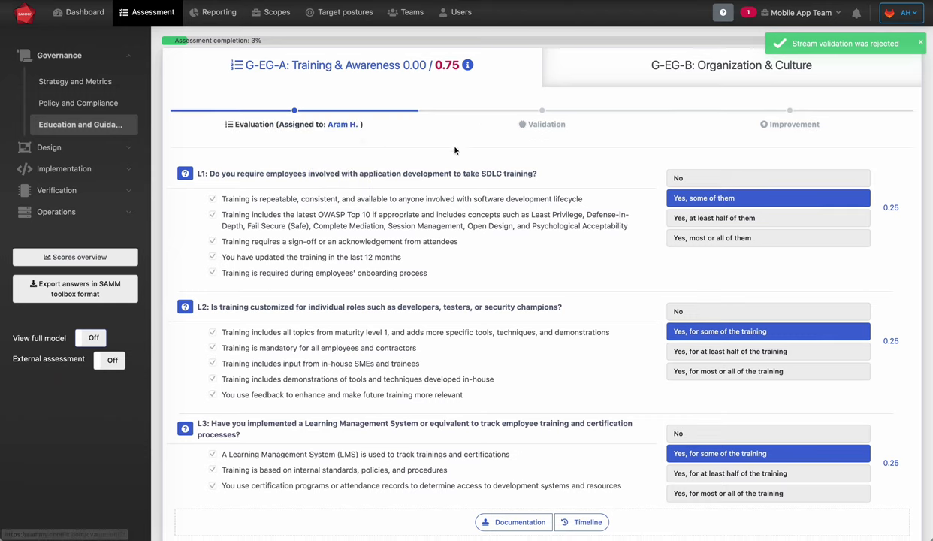
{"action": "scroll", "coordinate": [585, 215], "scroll_direction": "down", "scroll_amount": 1}
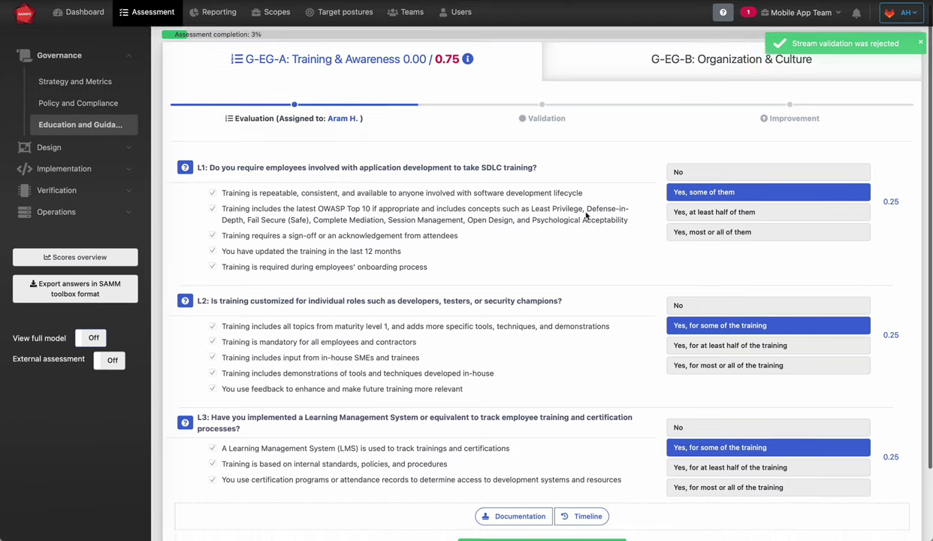
{"action": "scroll", "coordinate": [585, 215], "scroll_direction": "down", "scroll_amount": 1}
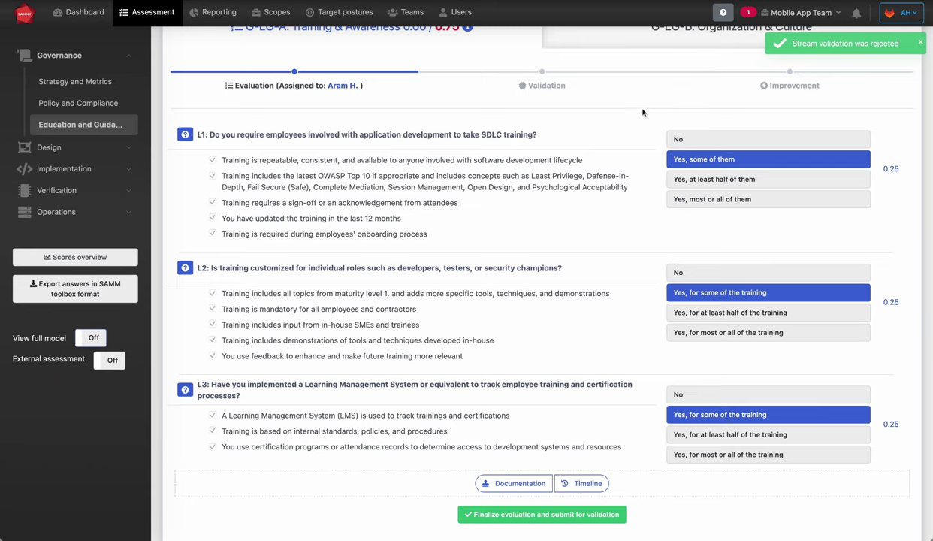
{"action": "scroll", "coordinate": [634, 226], "scroll_direction": "down", "scroll_amount": 1}
Review the rejection remark 'I don't like this.' in the stream's documentation.
{"action": "left_click", "coordinate": [496, 452]}
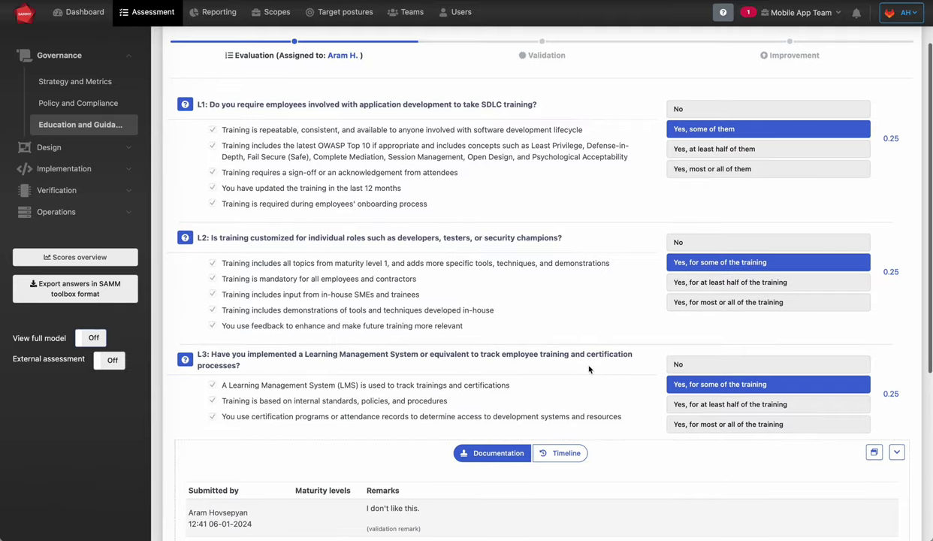
{"action": "scroll", "coordinate": [588, 369], "scroll_direction": "down", "scroll_amount": 4}
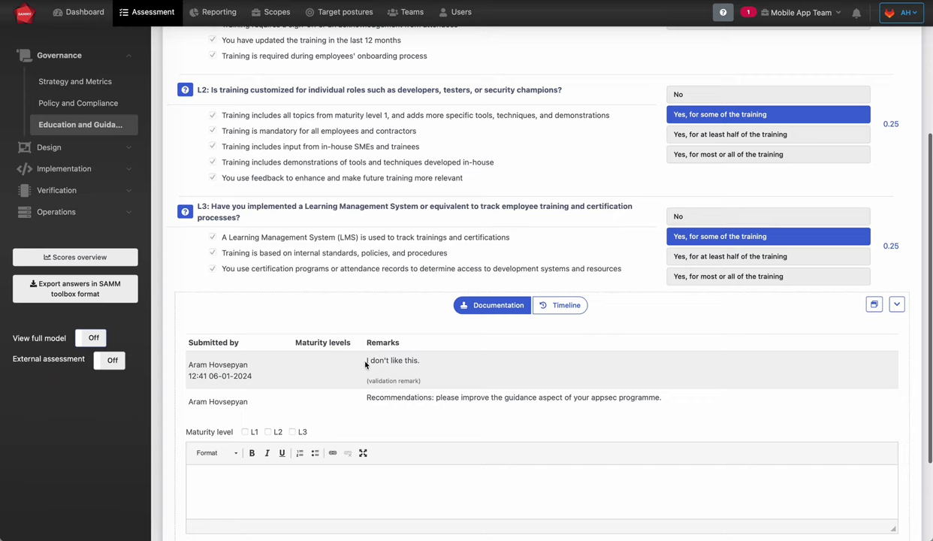
{"action": "left_click_drag", "start_coordinate": [366, 362], "coordinate": [422, 359]}
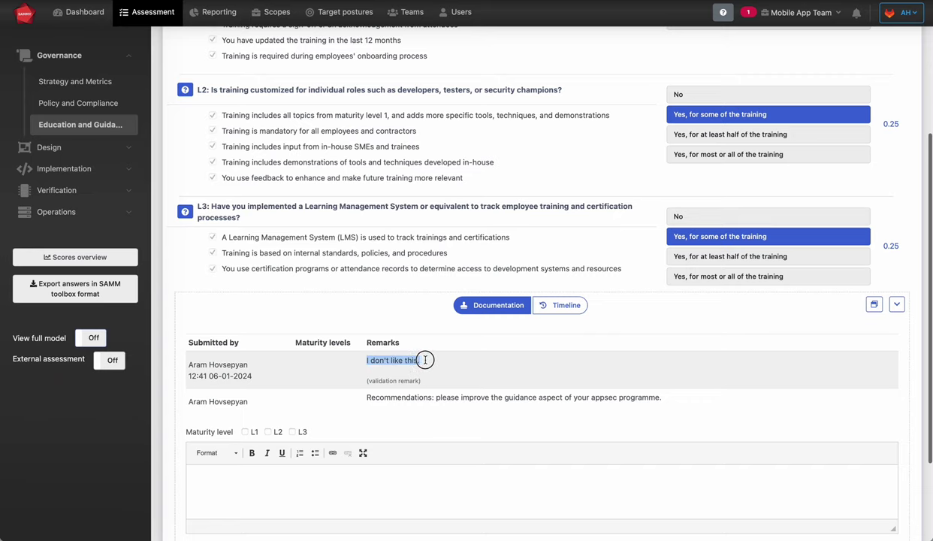
{"action": "left_click", "coordinate": [366, 364]}
{"action": "scroll", "coordinate": [463, 367], "scroll_direction": "down", "scroll_amount": 2}
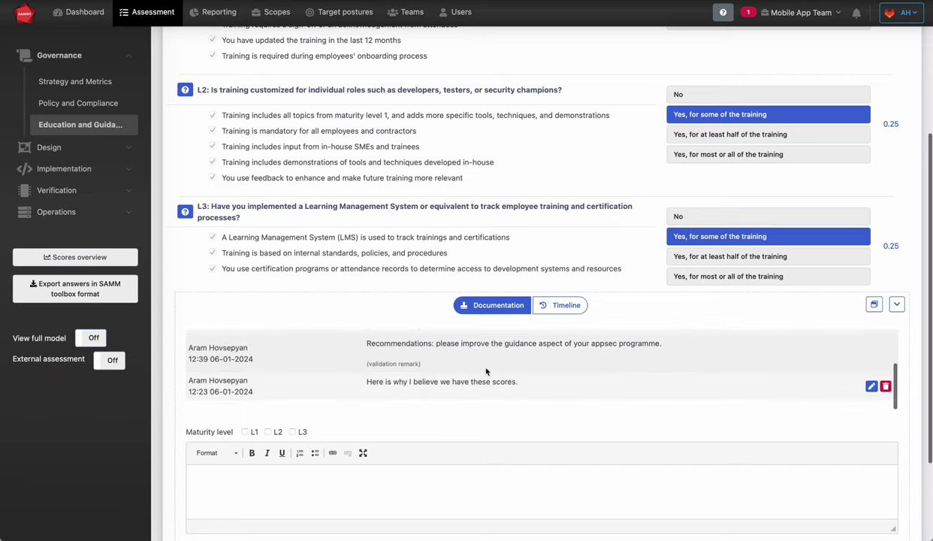
{"action": "scroll", "coordinate": [494, 364], "scroll_direction": "up", "scroll_amount": 5}
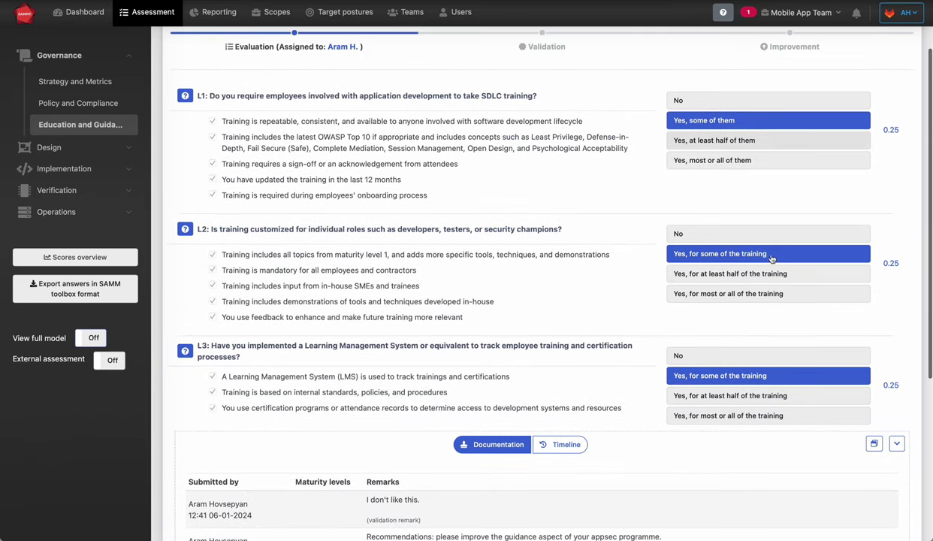
Change the L3 answer to No and resubmit the stream for validation at 0.50.
{"action": "left_click", "coordinate": [774, 375]}
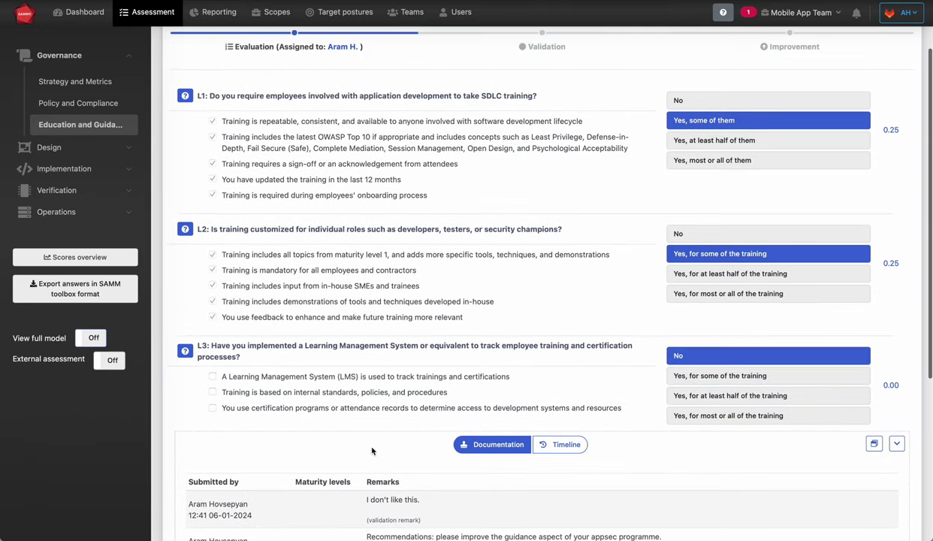
{"action": "scroll", "coordinate": [420, 459], "scroll_direction": "down", "scroll_amount": 1}
{"action": "scroll", "coordinate": [374, 455], "scroll_direction": "down", "scroll_amount": 5}
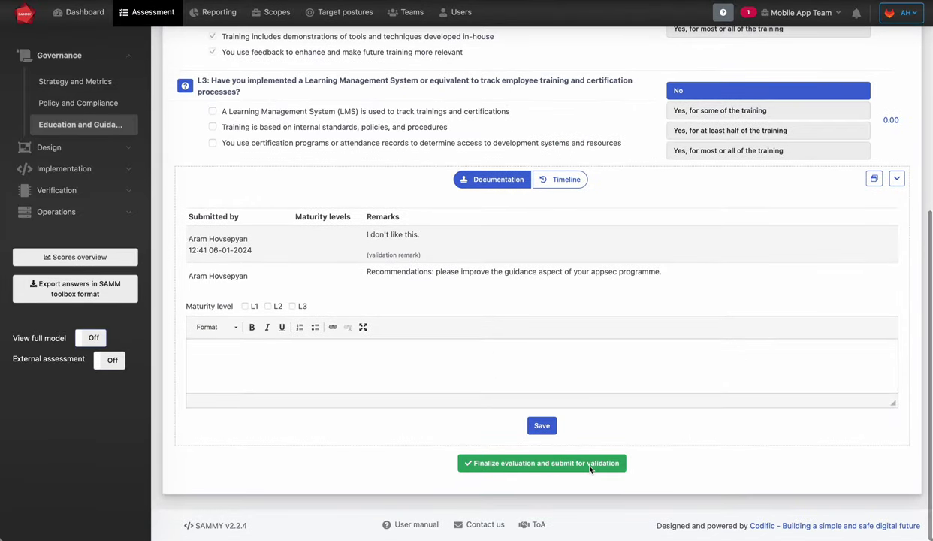
{"action": "left_click", "coordinate": [571, 464]}
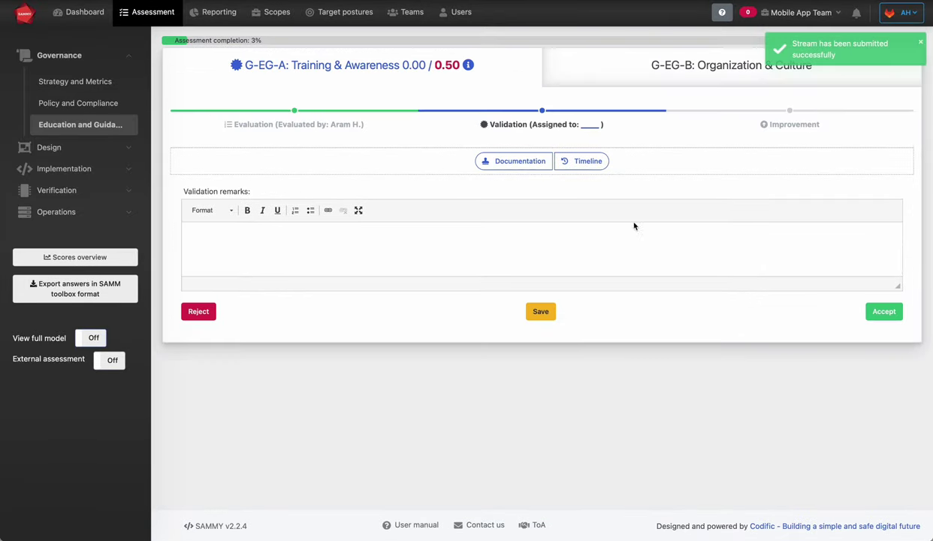
Save the validation remark 'OK.' and accept it, advancing Training & Awareness to improvement at 0.50.
{"action": "left_click", "coordinate": [567, 265]}
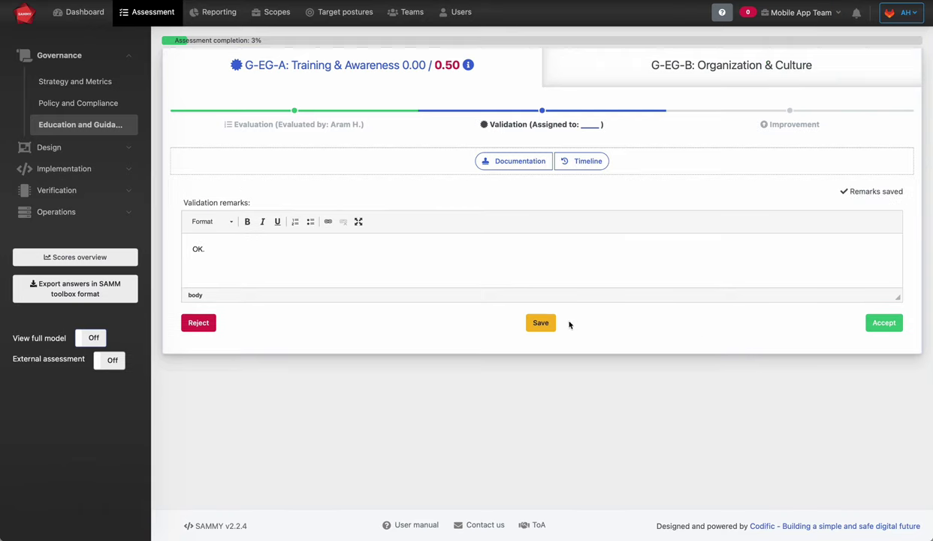
{"action": "left_click", "coordinate": [543, 323]}
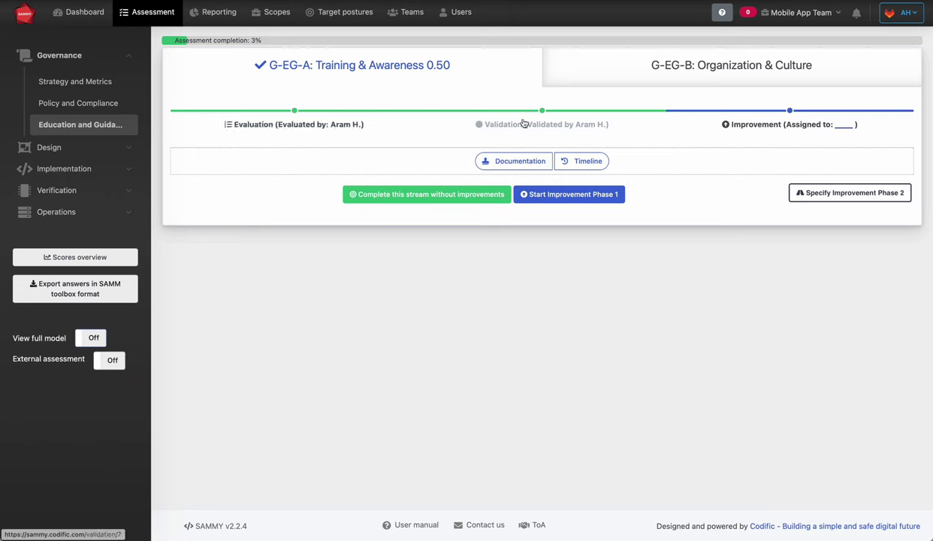
Show the stream's documentation remarks, then its history timeline.
{"action": "left_click", "coordinate": [514, 164]}
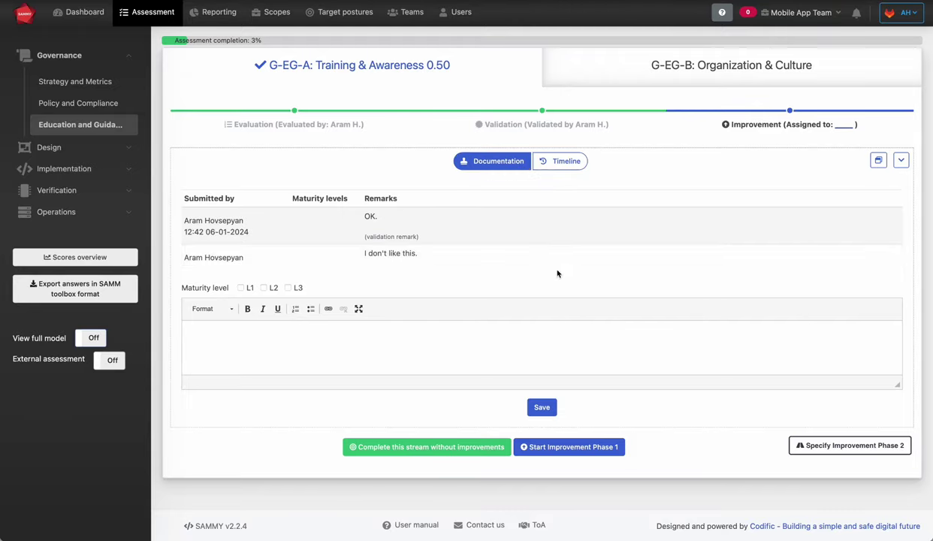
{"action": "scroll", "coordinate": [477, 251], "scroll_direction": "down", "scroll_amount": 3}
{"action": "scroll", "coordinate": [526, 232], "scroll_direction": "up", "scroll_amount": 3}
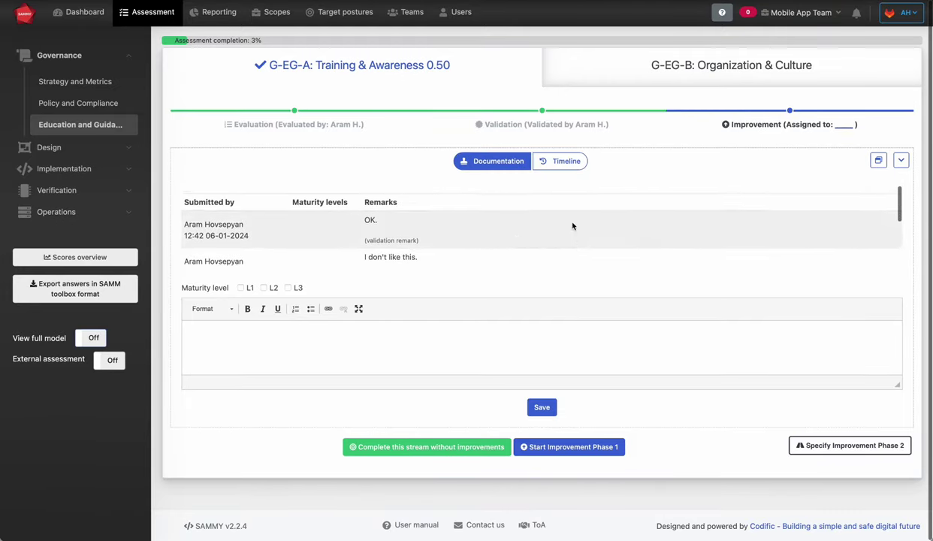
{"action": "left_click", "coordinate": [556, 161]}
{"action": "scroll", "coordinate": [408, 266], "scroll_direction": "down", "scroll_amount": 5}
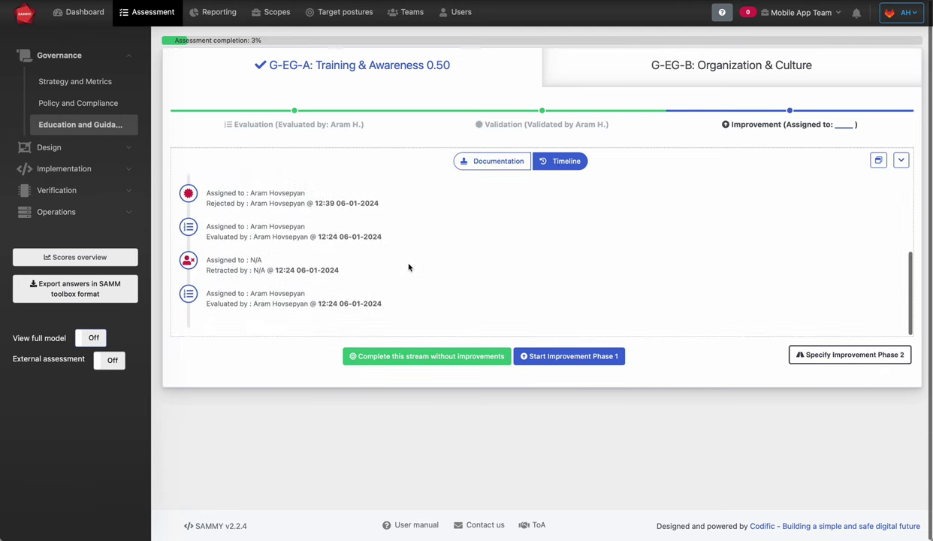
{"action": "scroll", "coordinate": [254, 297], "scroll_direction": "up", "scroll_amount": 5}
{"action": "scroll", "coordinate": [253, 297], "scroll_direction": "down", "scroll_amount": 5}
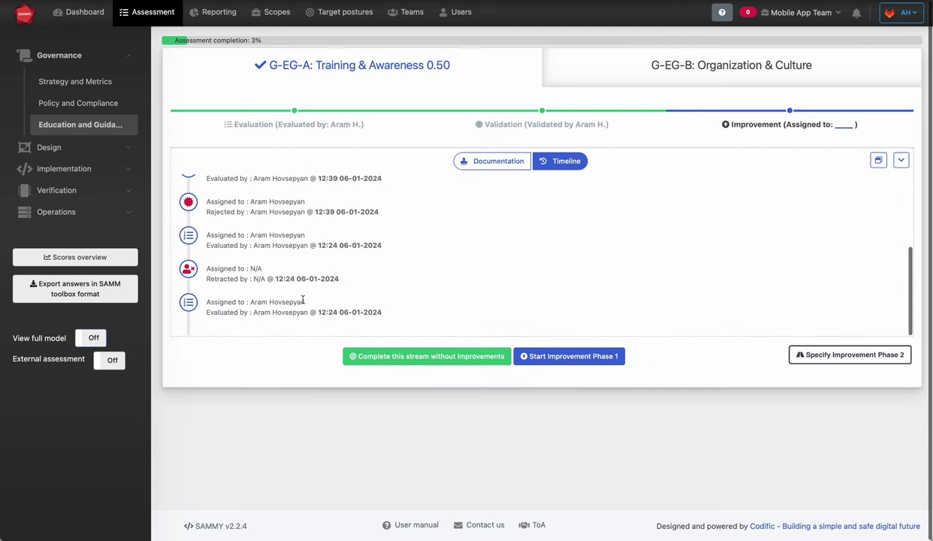
Highlight the last, retracted and 12:41 rejected entries in the timeline.
{"action": "left_click_drag", "start_coordinate": [191, 302], "coordinate": [389, 315]}
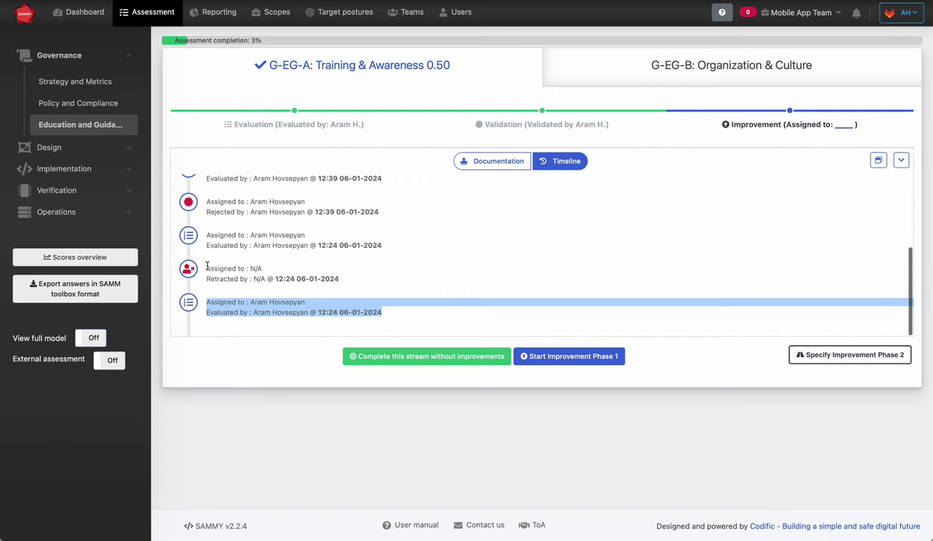
{"action": "left_click_drag", "start_coordinate": [206, 268], "coordinate": [342, 281]}
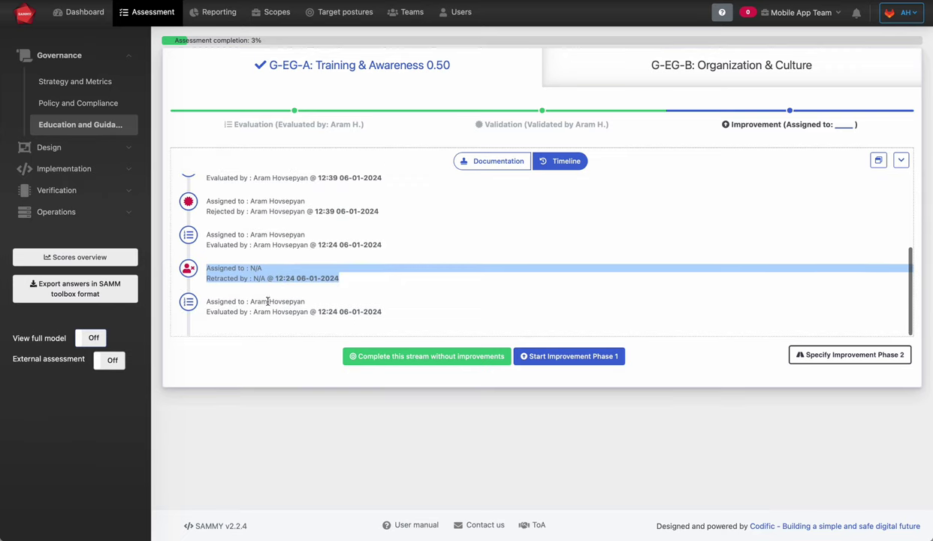
{"action": "scroll", "coordinate": [200, 272], "scroll_direction": "up", "scroll_amount": 1}
{"action": "scroll", "coordinate": [334, 273], "scroll_direction": "up", "scroll_amount": 1}
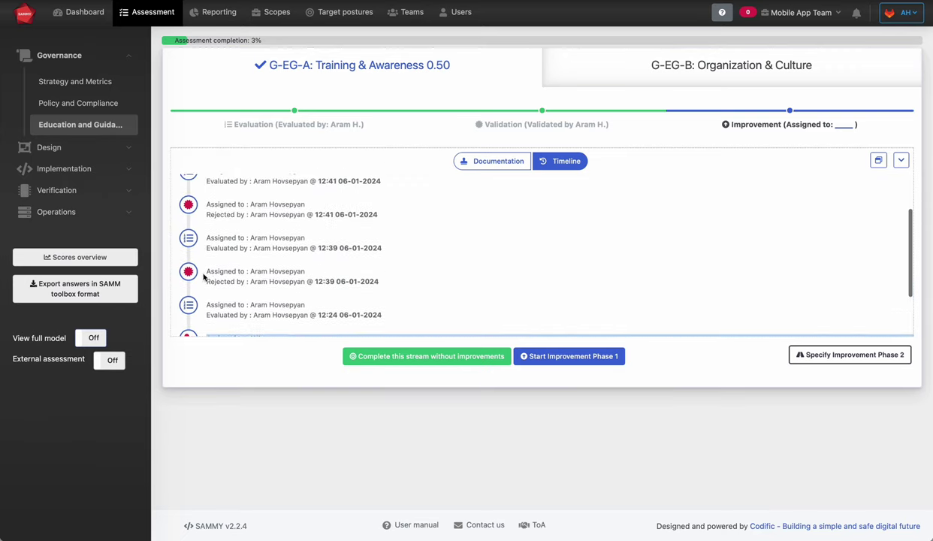
{"action": "left_click_drag", "start_coordinate": [204, 269], "coordinate": [379, 282]}
{"action": "scroll", "coordinate": [298, 241], "scroll_direction": "up", "scroll_amount": 1}
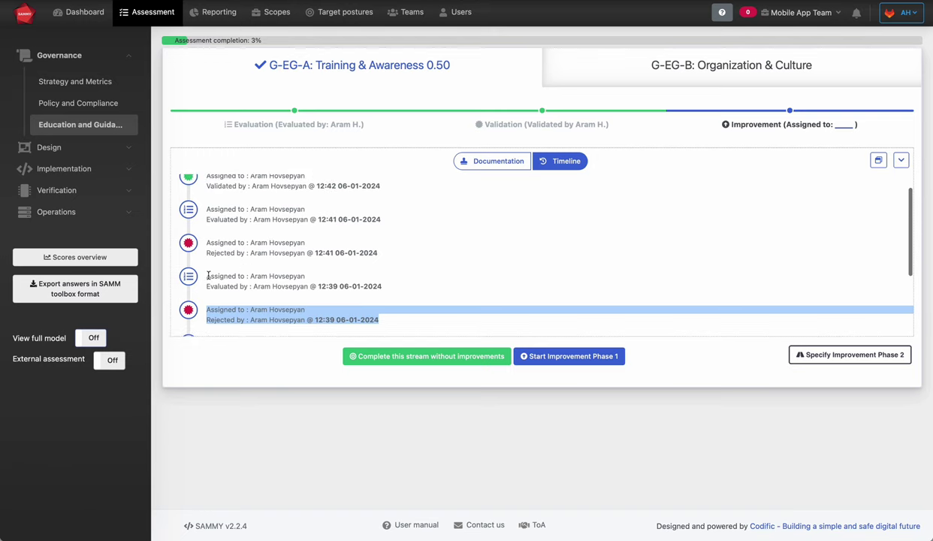
{"action": "left_click_drag", "start_coordinate": [208, 275], "coordinate": [385, 285]}
{"action": "left_click_drag", "start_coordinate": [208, 246], "coordinate": [386, 259]}
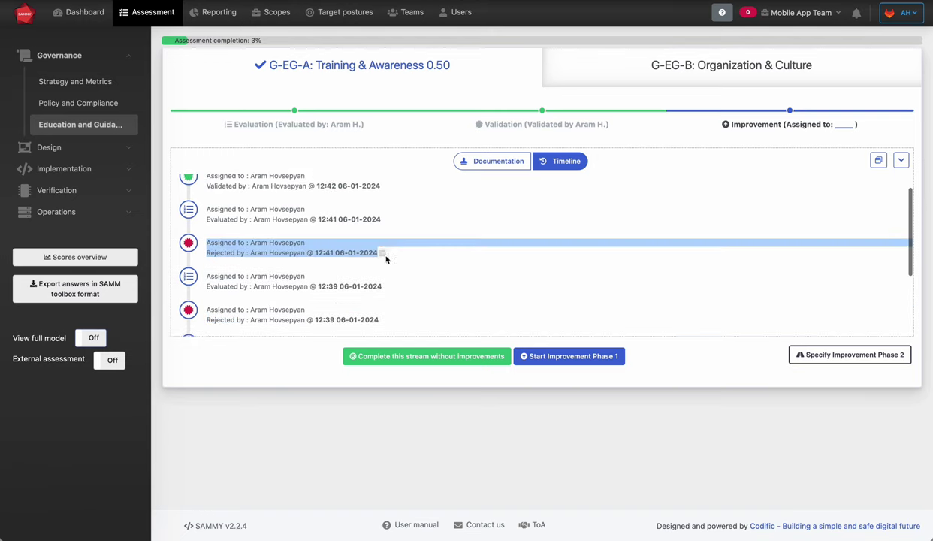
{"action": "scroll", "coordinate": [386, 259], "scroll_direction": "up", "scroll_amount": 1}
{"action": "left_click_drag", "start_coordinate": [208, 229], "coordinate": [386, 242]}
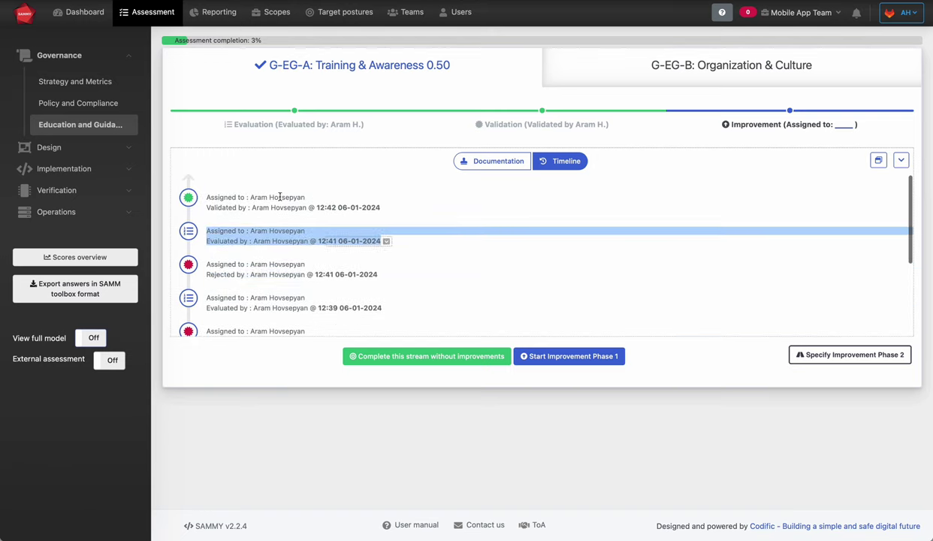
Clear the timeline highlight and scroll back through the history.
{"action": "left_click", "coordinate": [214, 197]}
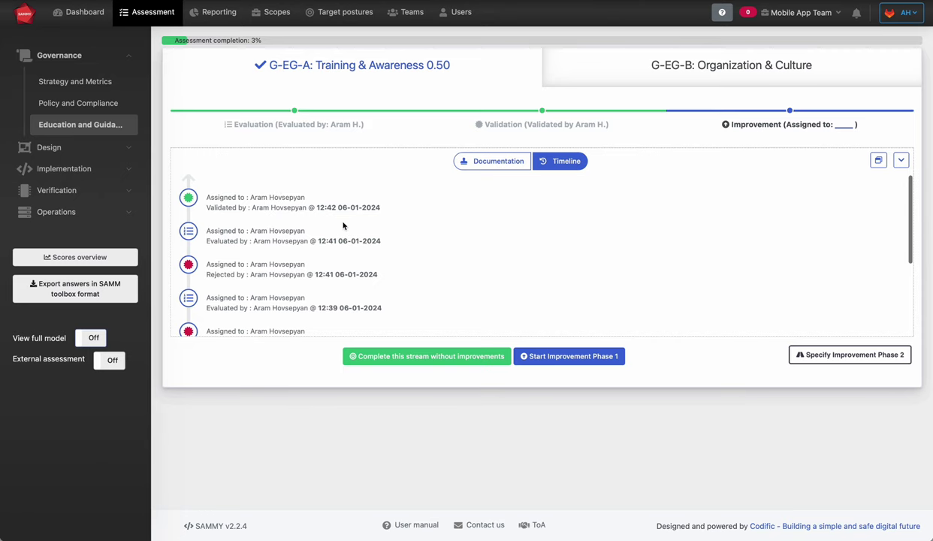
{"action": "scroll", "coordinate": [349, 248], "scroll_direction": "down", "scroll_amount": 2}
{"action": "scroll", "coordinate": [356, 250], "scroll_direction": "down", "scroll_amount": 3}
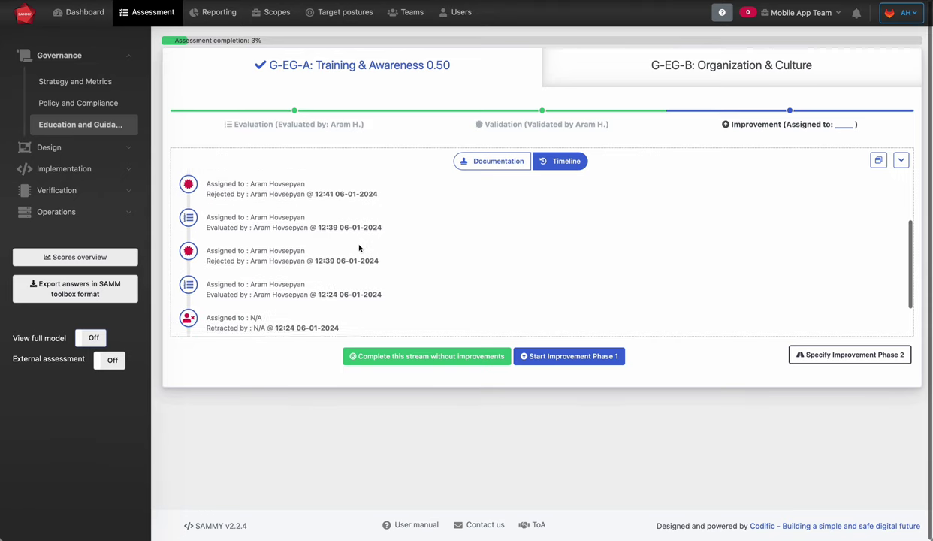
{"action": "scroll", "coordinate": [330, 259], "scroll_direction": "up", "scroll_amount": 4}
{"action": "scroll", "coordinate": [323, 262], "scroll_direction": "up", "scroll_amount": 2}
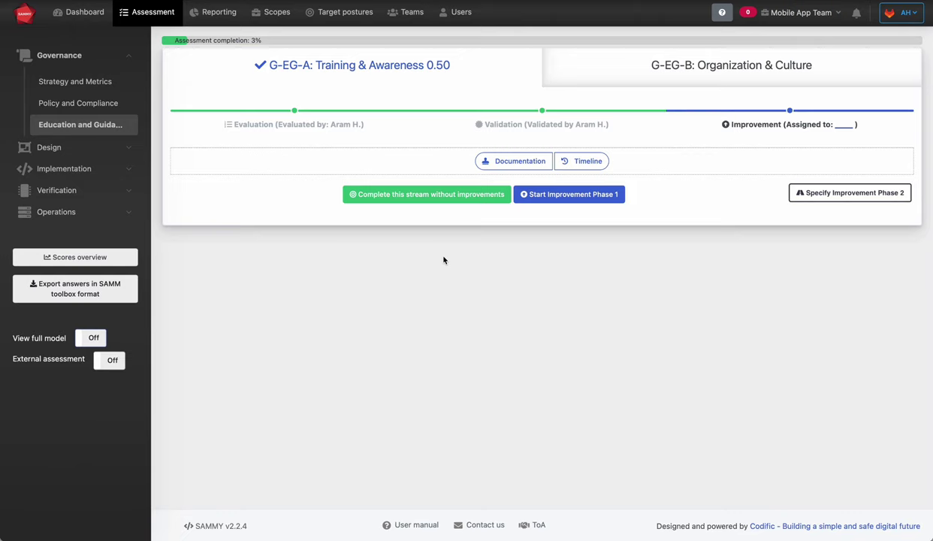
Complete Training & Awareness without improvements and verify it under the Dashboard's Completed row.
{"action": "left_click", "coordinate": [430, 195]}
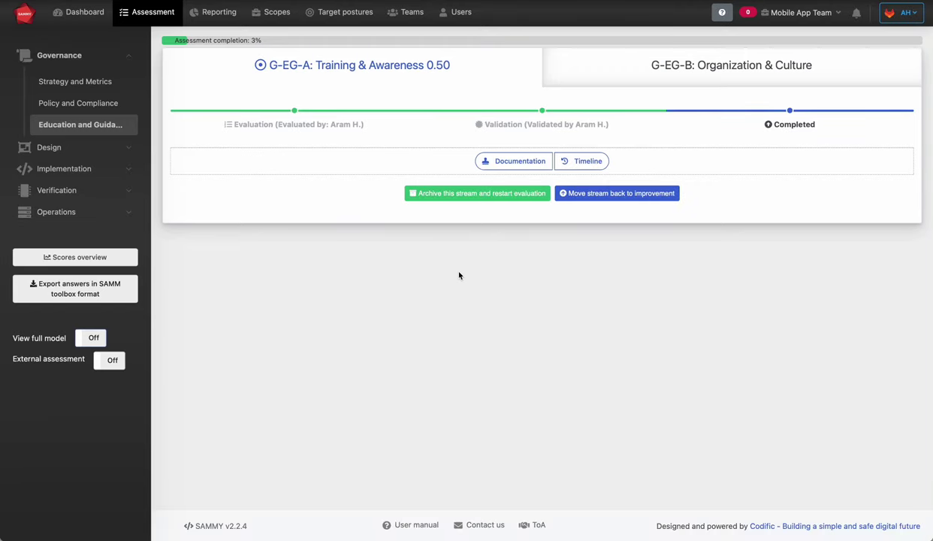
{"action": "left_click", "coordinate": [93, 18]}
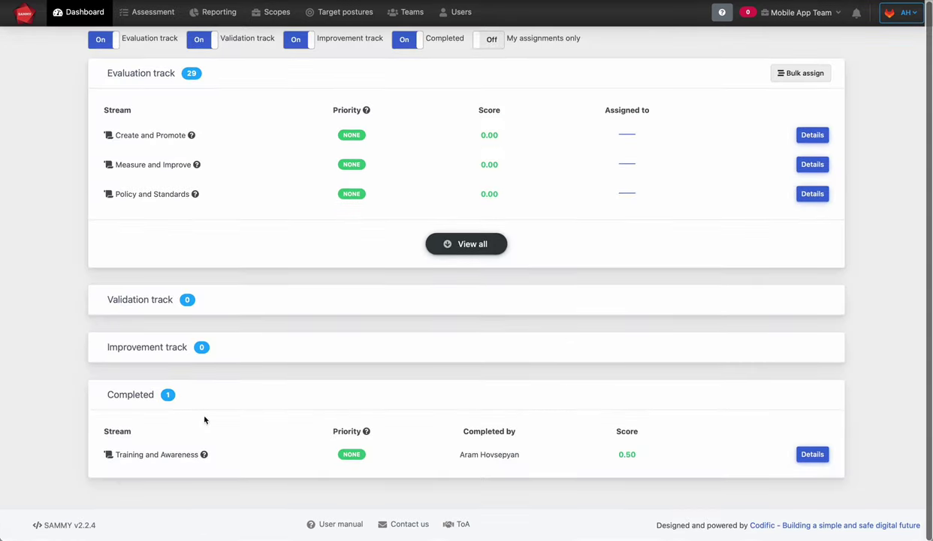
{"action": "left_click", "coordinate": [811, 453]}
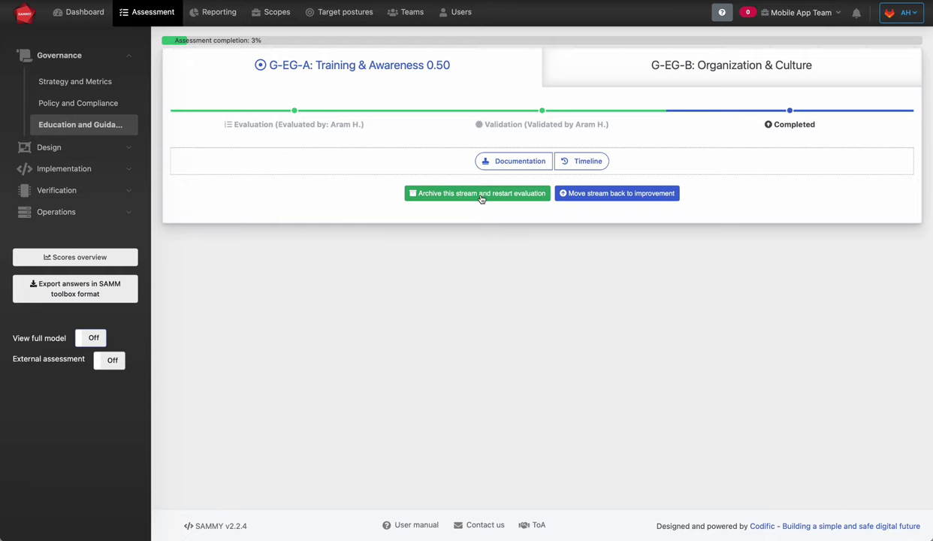
{"action": "key", "text": "super+Tab"}
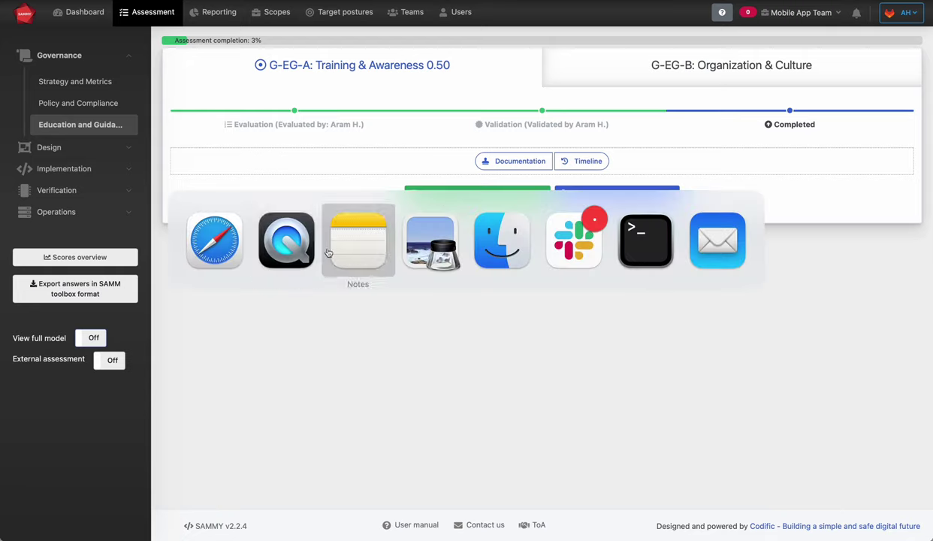
{"action": "left_click", "coordinate": [462, 246]}
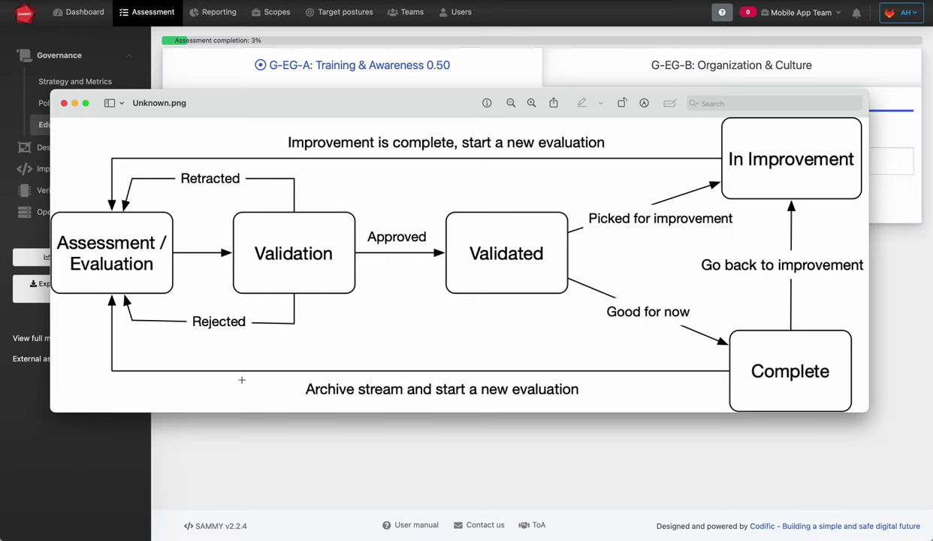
{"action": "left_click", "coordinate": [392, 451]}
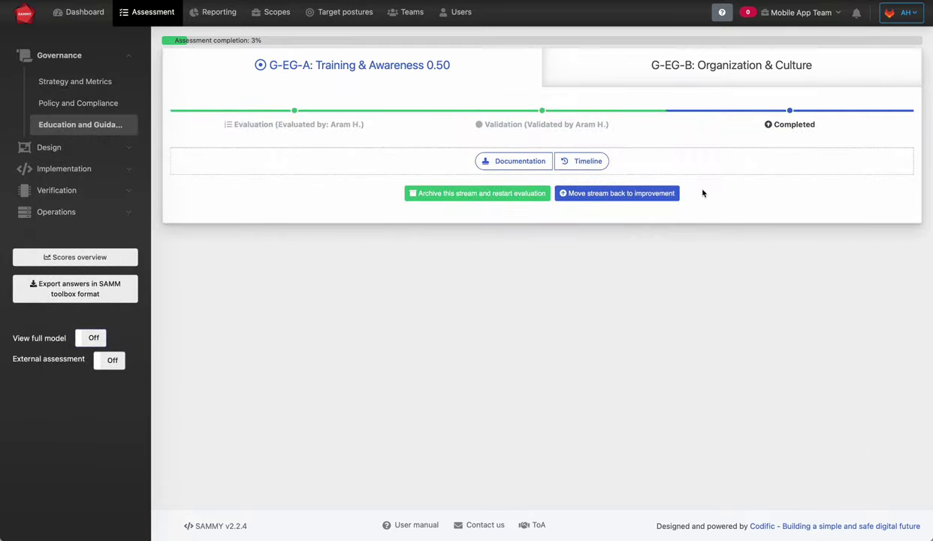
Move the completed stream back to improvement and take on Improvement Phase 1 as assignee.
{"action": "left_click", "coordinate": [621, 193]}
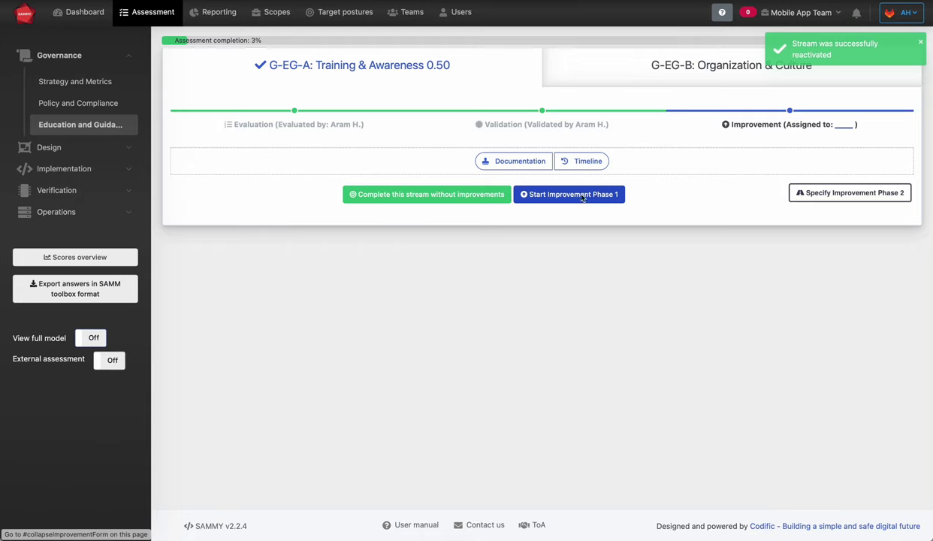
{"action": "left_click", "coordinate": [582, 196]}
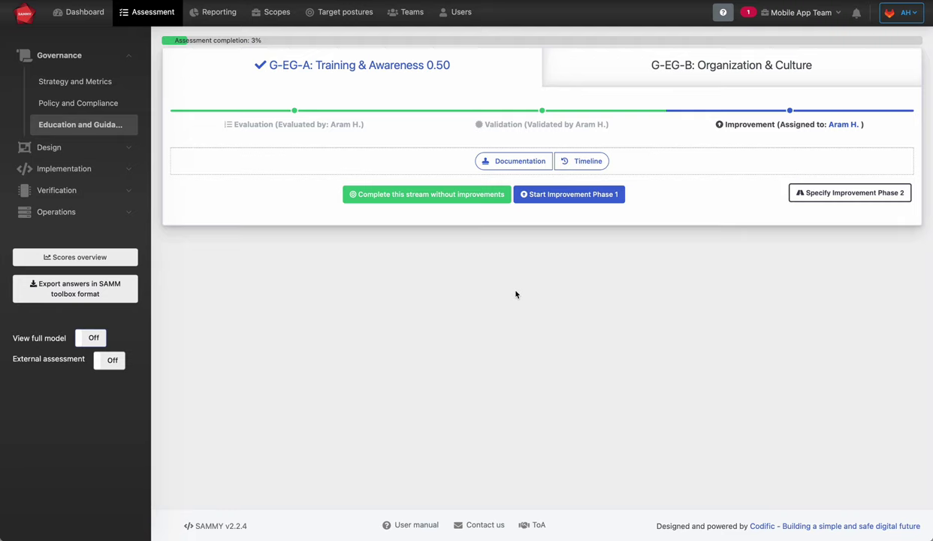
Write the Improvement Phase 1 plan 'We are going to do A', 'B', 'C' on separate lines.
{"action": "left_click", "coordinate": [592, 195]}
{"action": "scroll", "coordinate": [362, 256], "scroll_direction": "down", "scroll_amount": 1}
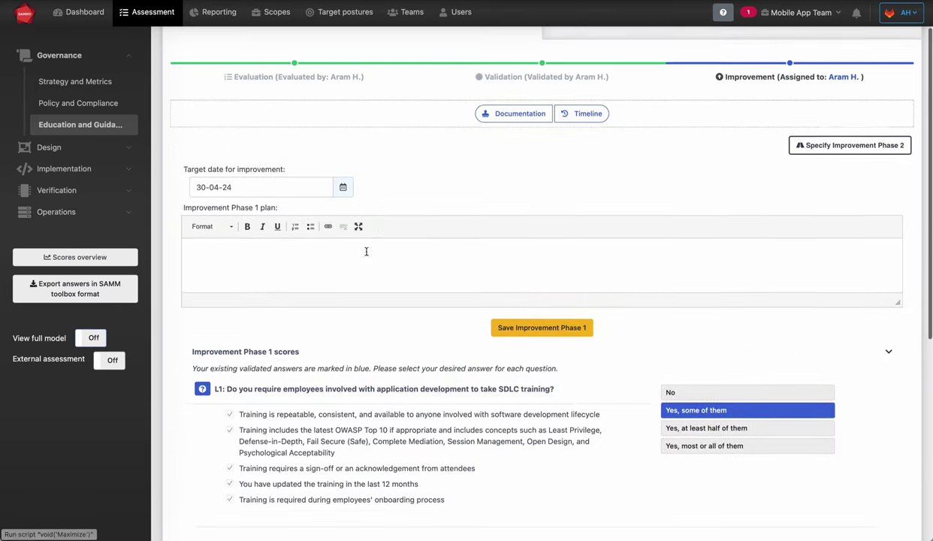
{"action": "left_click", "coordinate": [323, 272]}
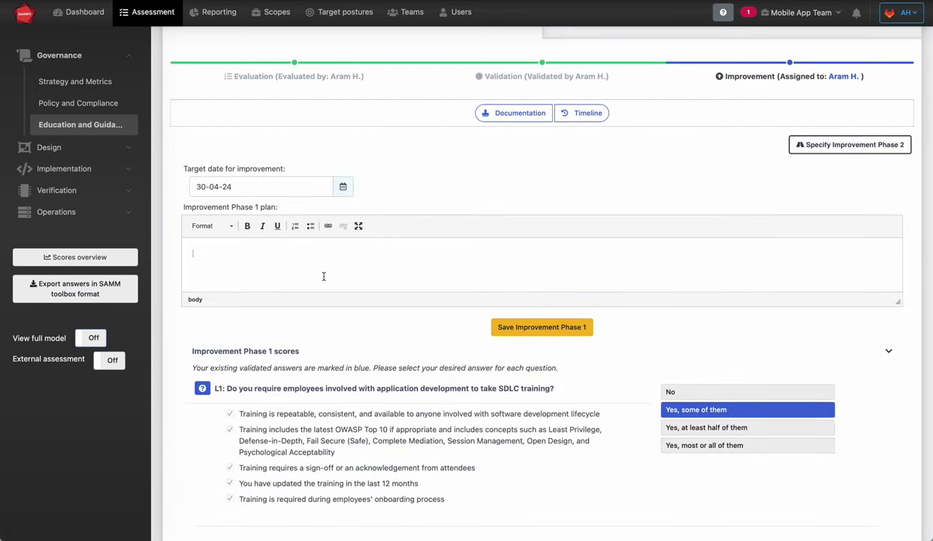
{"action": "type", "text": "We are going to do A"}
{"action": "key", "text": "Return"}
{"action": "type", "text": "B"}
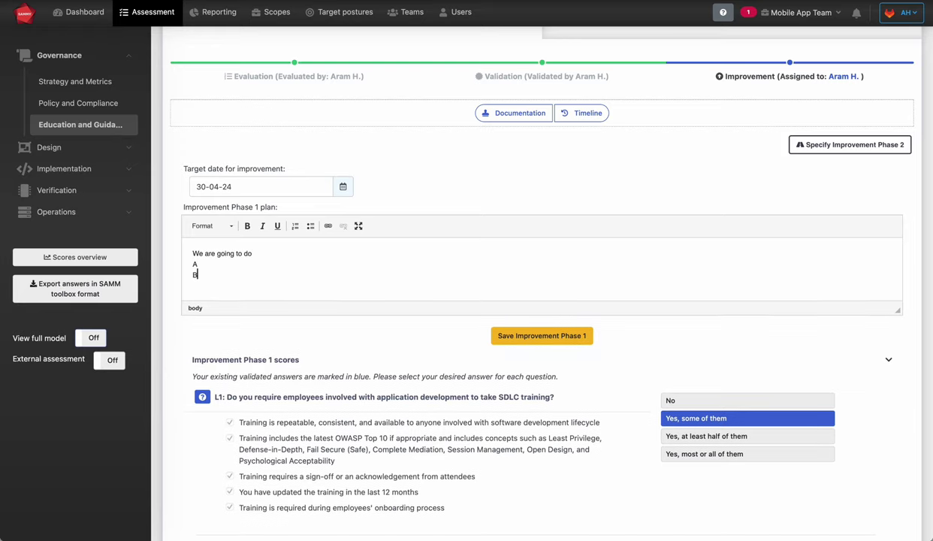
{"action": "key", "text": "Return"}
{"action": "type", "text": "C"}
Keep the 30-04-24 target date and save the Improvement Phase 1 plan.
{"action": "scroll", "coordinate": [289, 290], "scroll_direction": "up", "scroll_amount": 1}
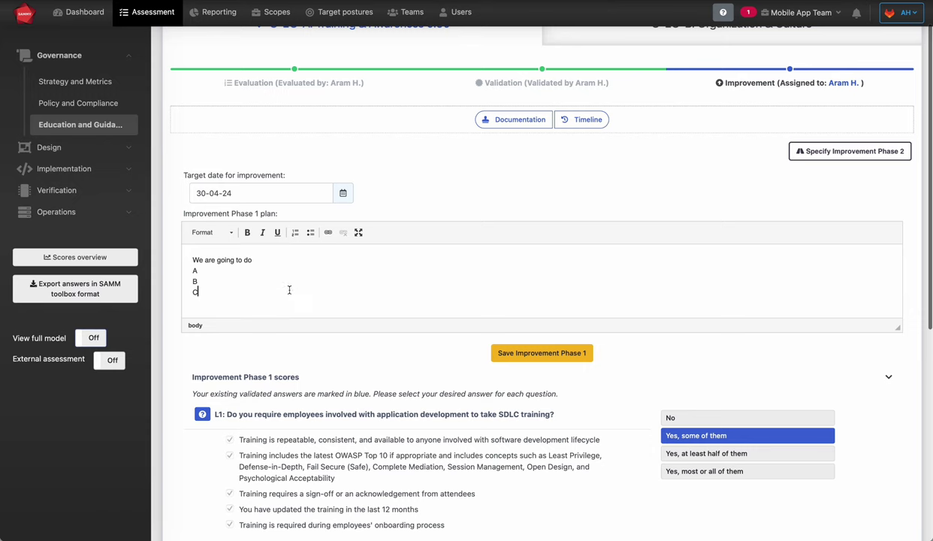
{"action": "left_click", "coordinate": [257, 191]}
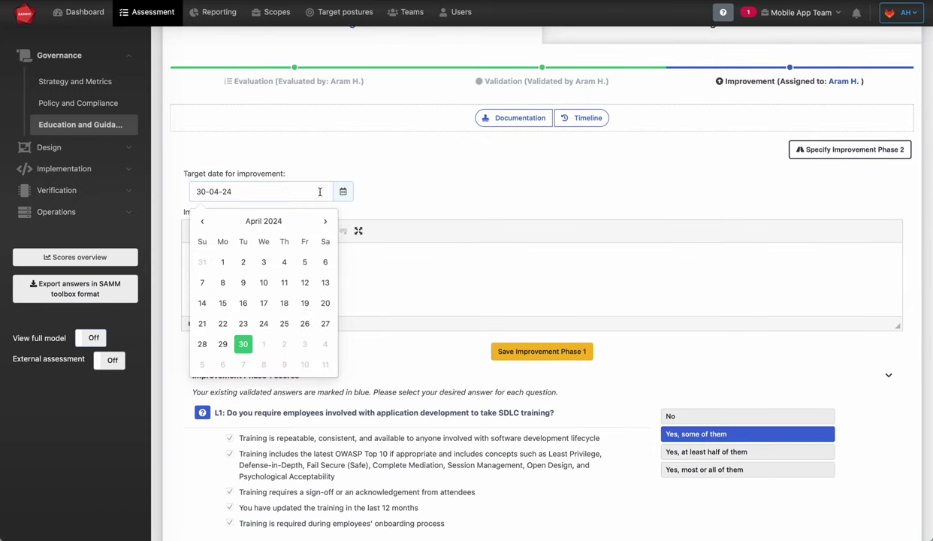
{"action": "left_click", "coordinate": [342, 191]}
{"action": "scroll", "coordinate": [454, 291], "scroll_direction": "down", "scroll_amount": 2}
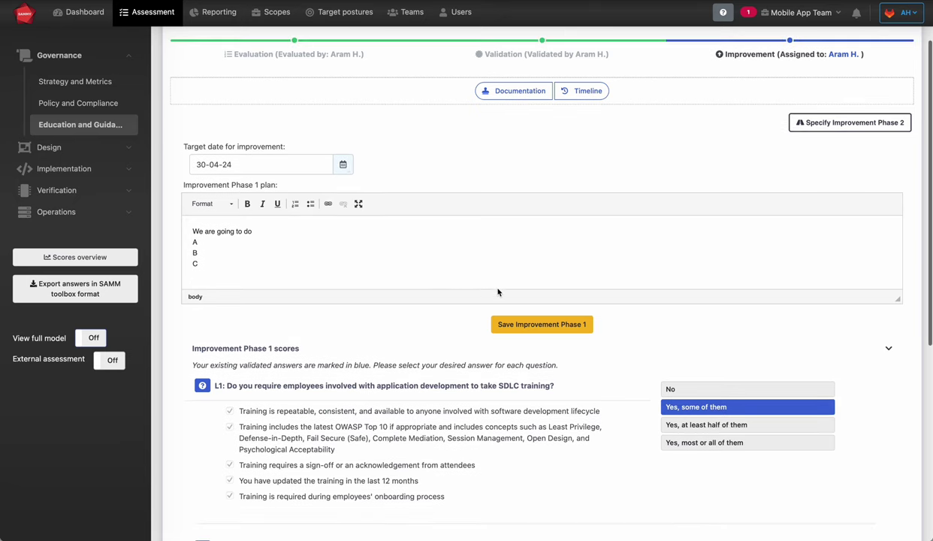
{"action": "scroll", "coordinate": [497, 292], "scroll_direction": "down", "scroll_amount": 3}
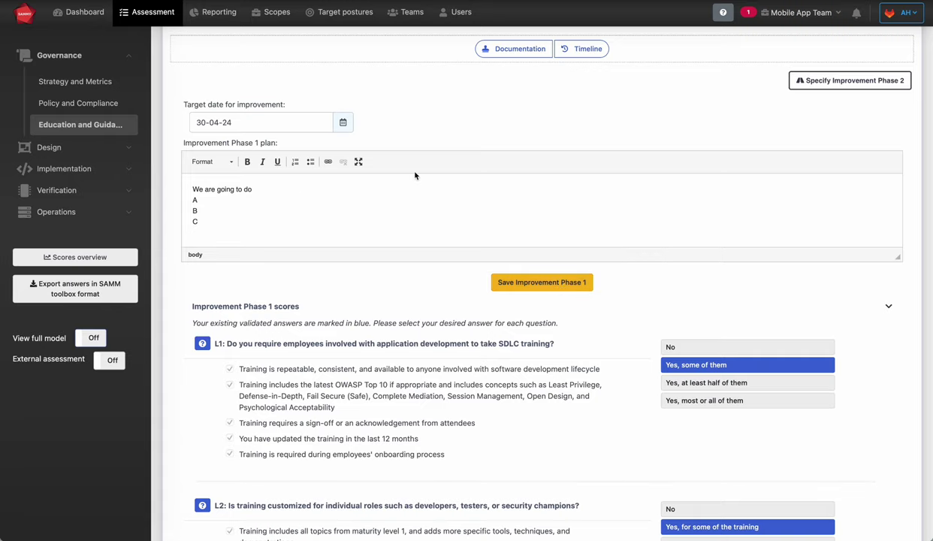
{"action": "left_click", "coordinate": [587, 283]}
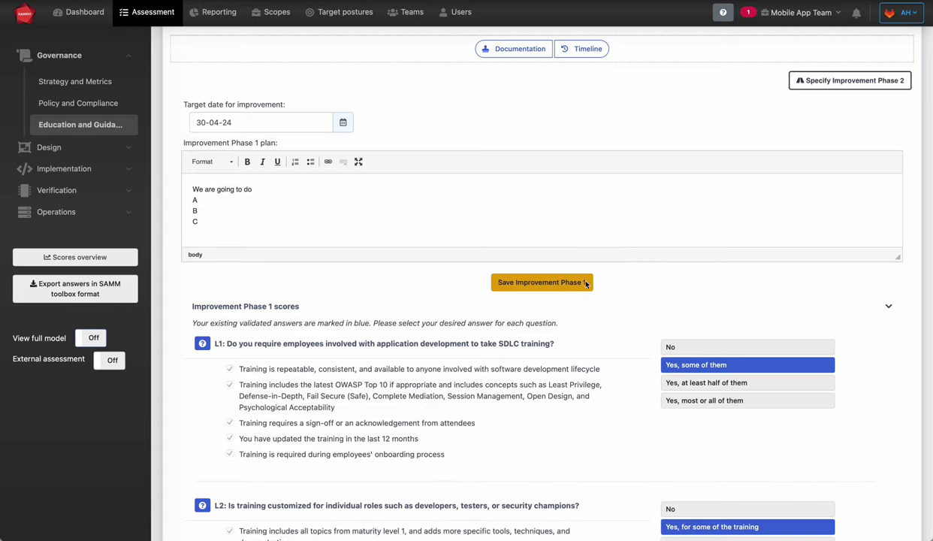
{"action": "scroll", "coordinate": [566, 208], "scroll_direction": "down", "scroll_amount": 1}
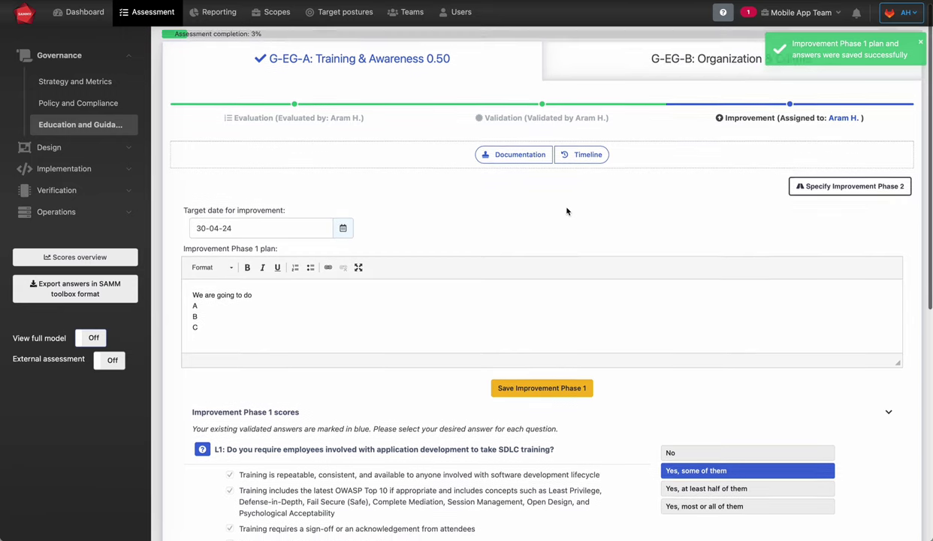
{"action": "scroll", "coordinate": [566, 209], "scroll_direction": "down", "scroll_amount": 3}
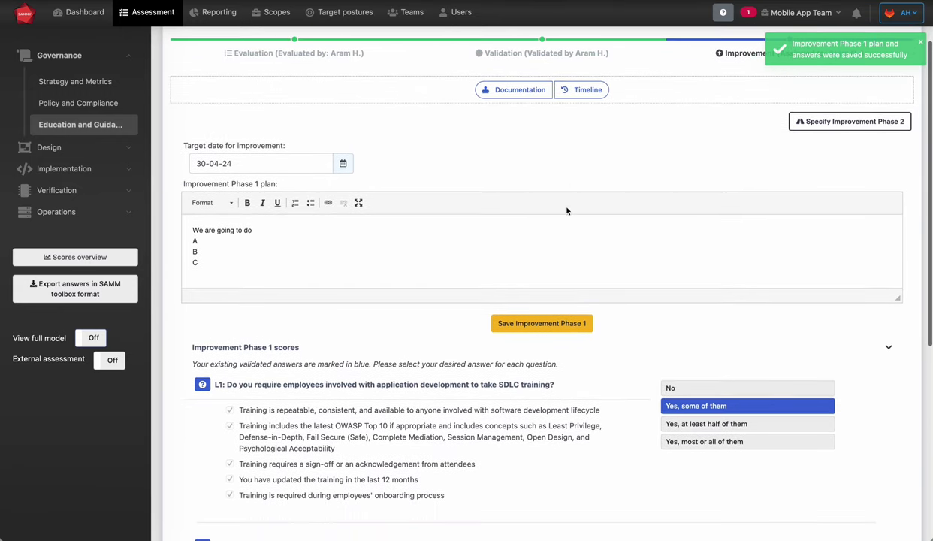
{"action": "scroll", "coordinate": [565, 206], "scroll_direction": "down", "scroll_amount": 1}
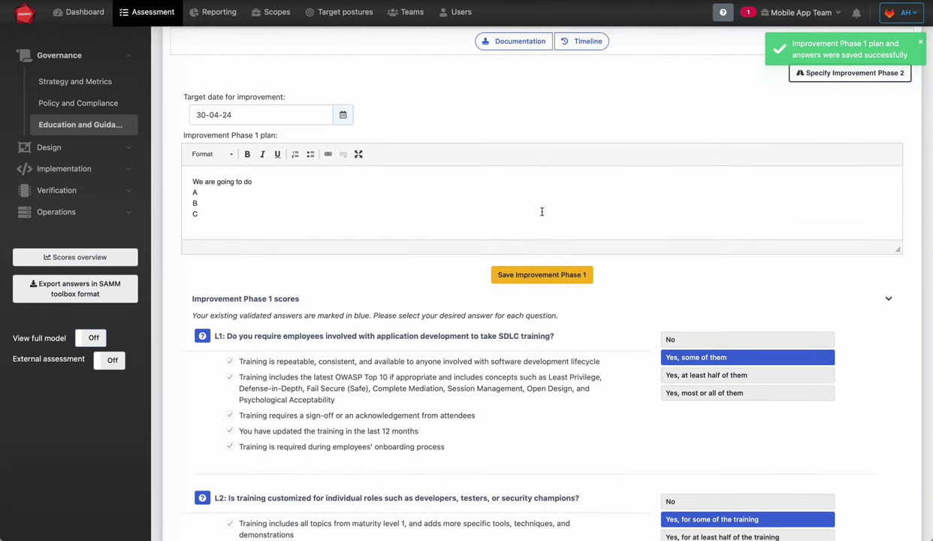
{"action": "scroll", "coordinate": [541, 211], "scroll_direction": "down", "scroll_amount": 1}
{"action": "scroll", "coordinate": [541, 211], "scroll_direction": "down", "scroll_amount": 1}
{"action": "scroll", "coordinate": [543, 213], "scroll_direction": "down", "scroll_amount": 3}
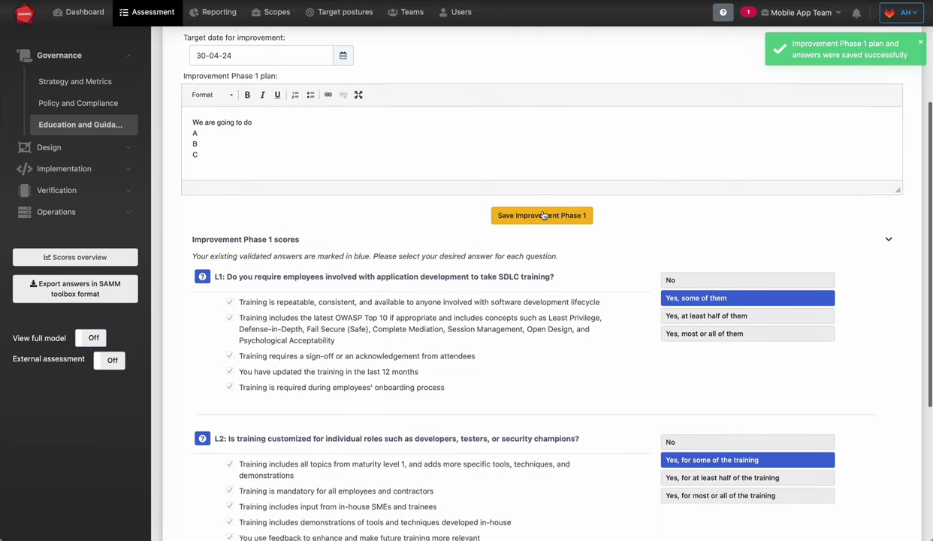
{"action": "scroll", "coordinate": [541, 214], "scroll_direction": "up", "scroll_amount": 4}
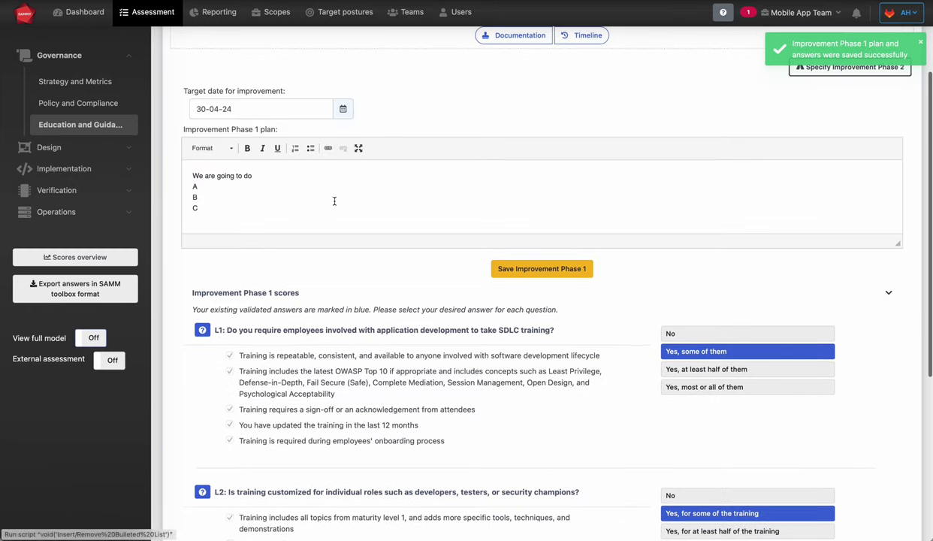
{"action": "scroll", "coordinate": [513, 201], "scroll_direction": "down", "scroll_amount": 7}
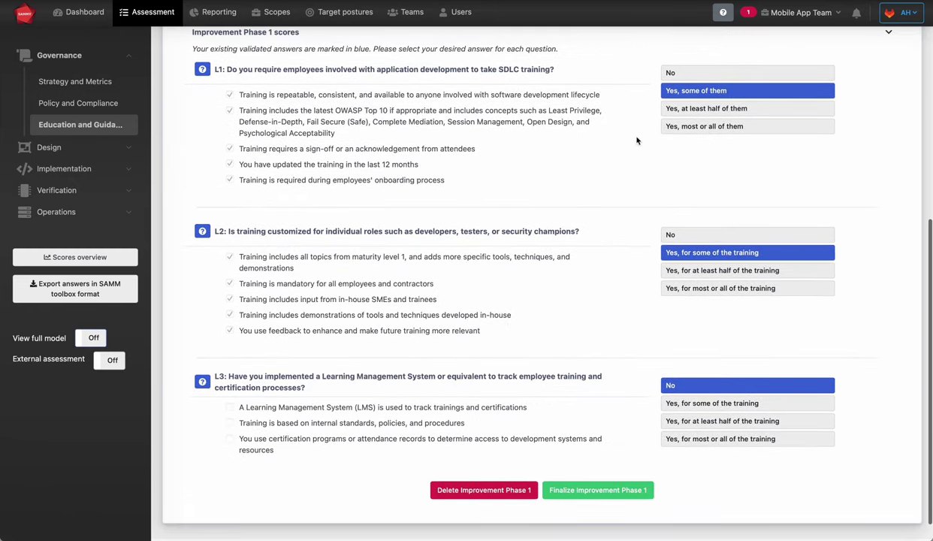
Raise L1's target to at least half and set L2 to 'Yes, for some of the training'.
{"action": "left_click", "coordinate": [739, 113]}
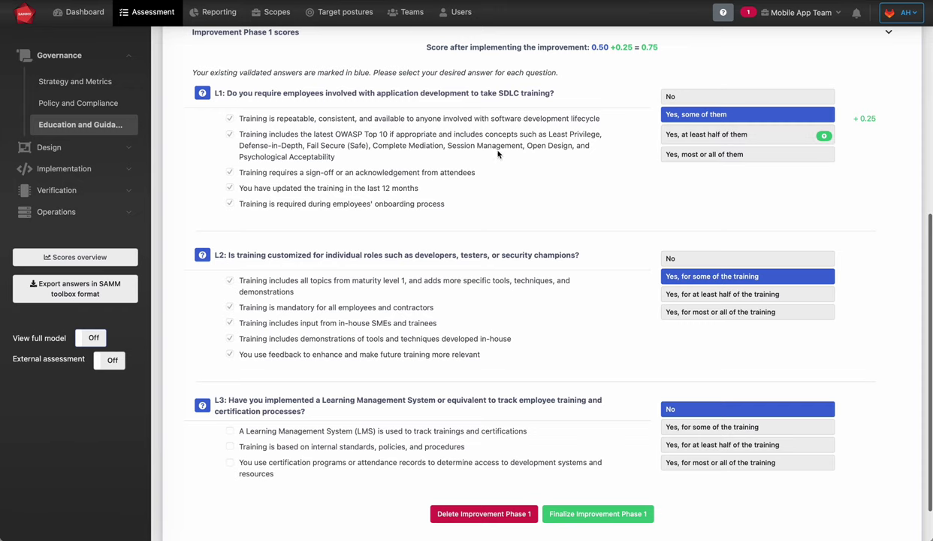
{"action": "scroll", "coordinate": [545, 147], "scroll_direction": "down", "scroll_amount": 2}
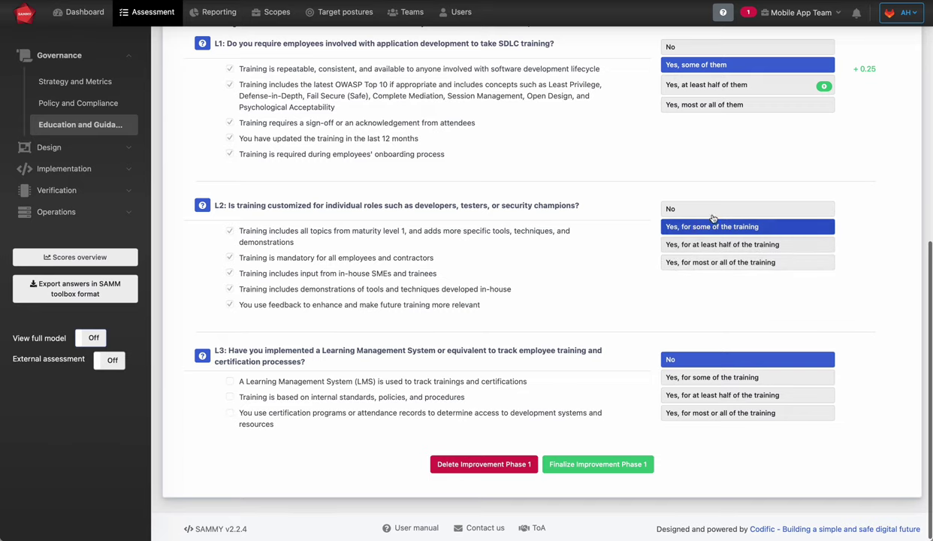
{"action": "left_click", "coordinate": [722, 226]}
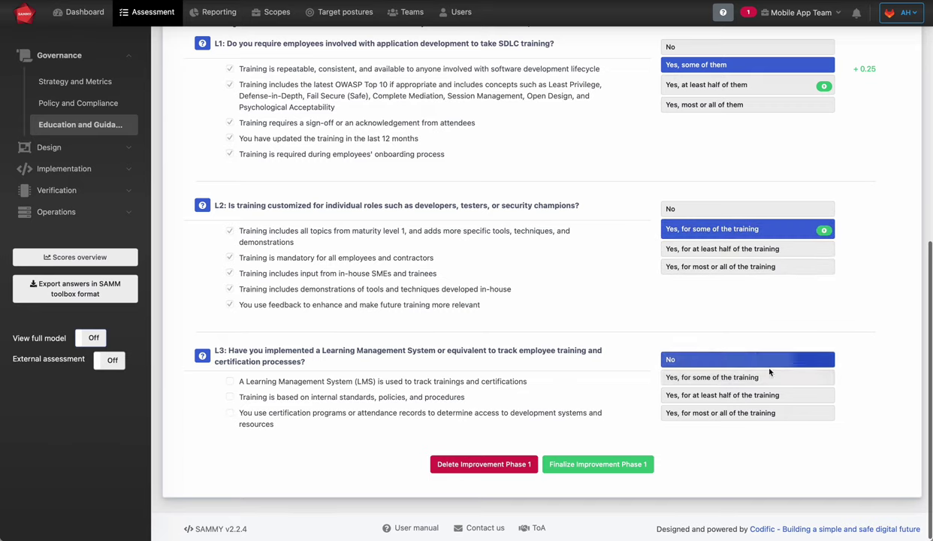
{"action": "scroll", "coordinate": [577, 357], "scroll_direction": "up", "scroll_amount": 5}
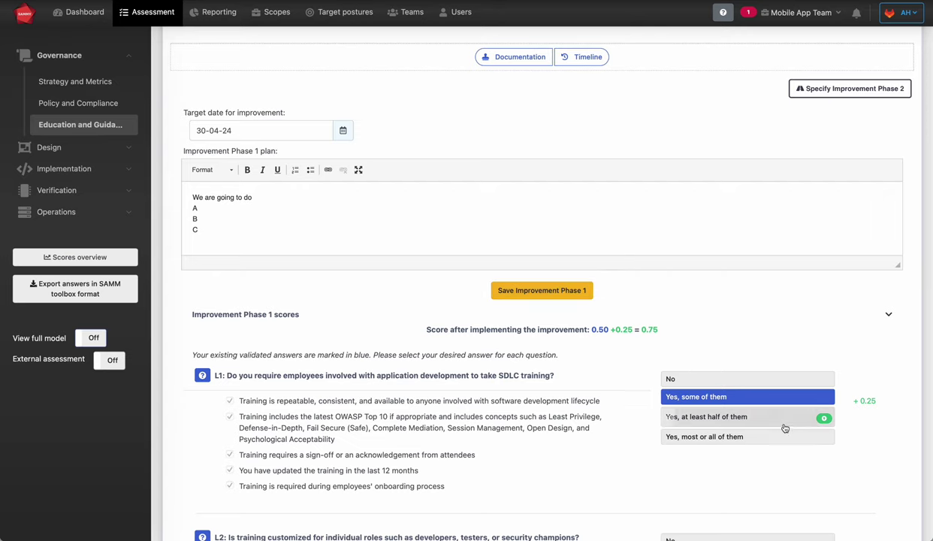
{"action": "scroll", "coordinate": [782, 417], "scroll_direction": "down", "scroll_amount": 1}
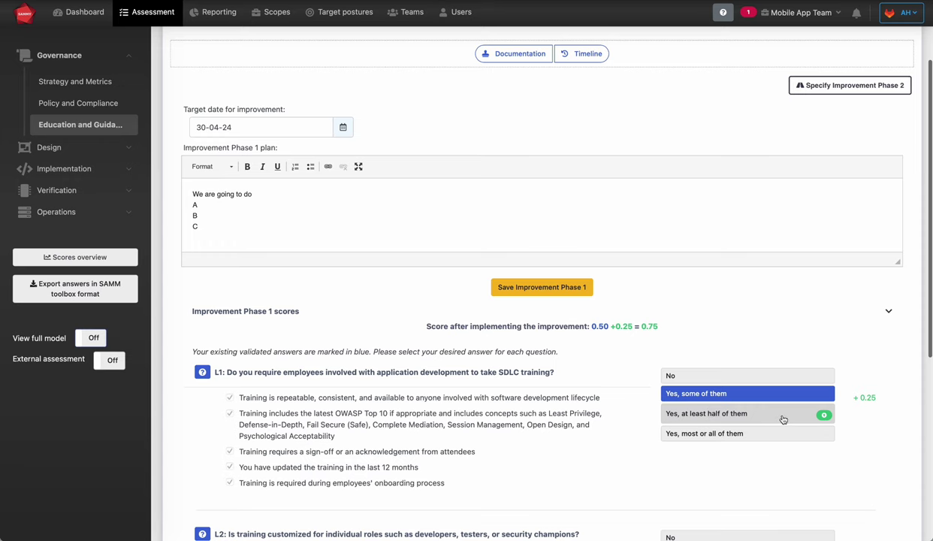
{"action": "scroll", "coordinate": [786, 420], "scroll_direction": "down", "scroll_amount": 1}
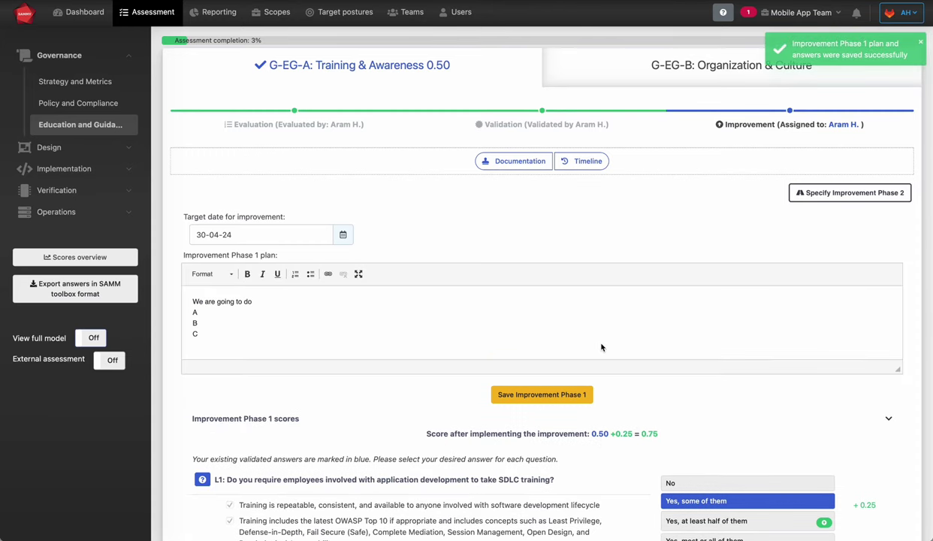
{"action": "scroll", "coordinate": [601, 343], "scroll_direction": "down", "scroll_amount": 6}
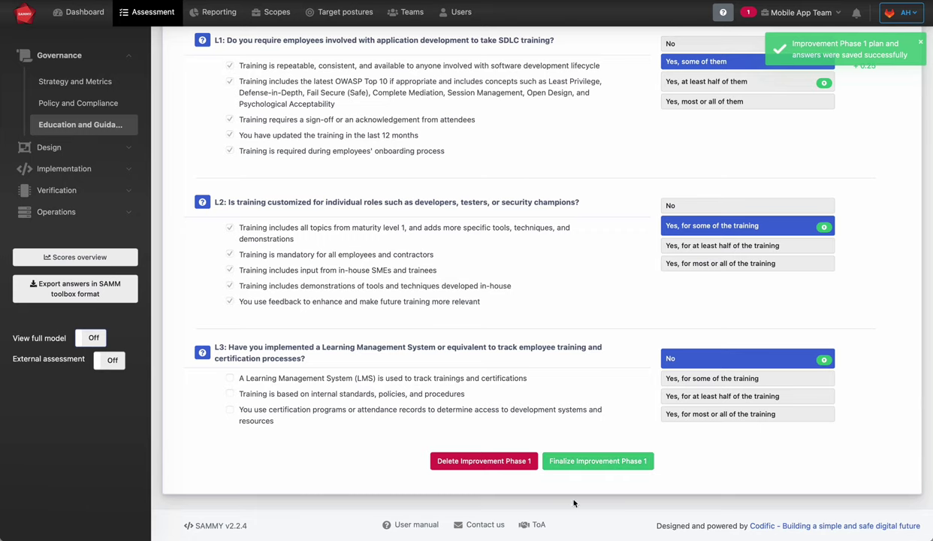
Finalize Improvement Phase 1 and review the read-only A, B, C plan for 30-04-2024.
{"action": "left_click", "coordinate": [600, 461]}
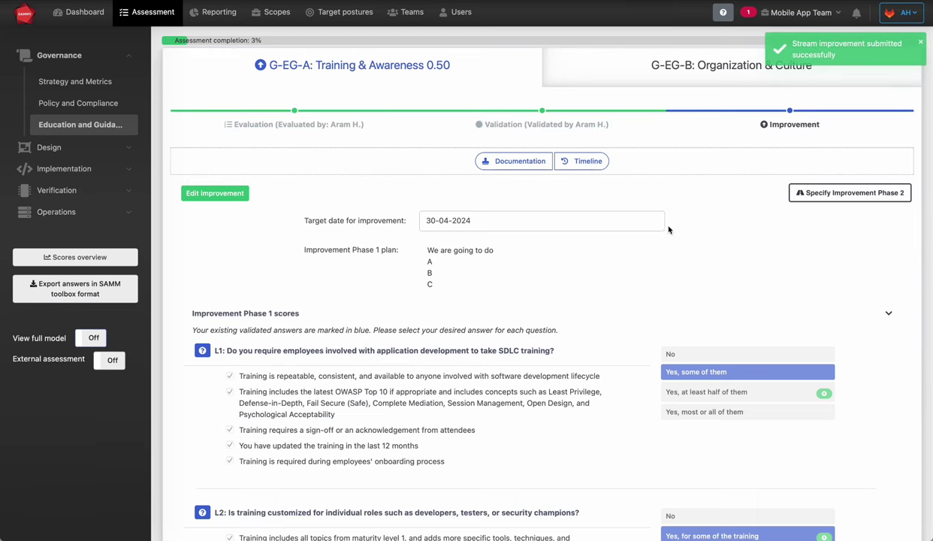
{"action": "scroll", "coordinate": [647, 227], "scroll_direction": "down", "scroll_amount": 1}
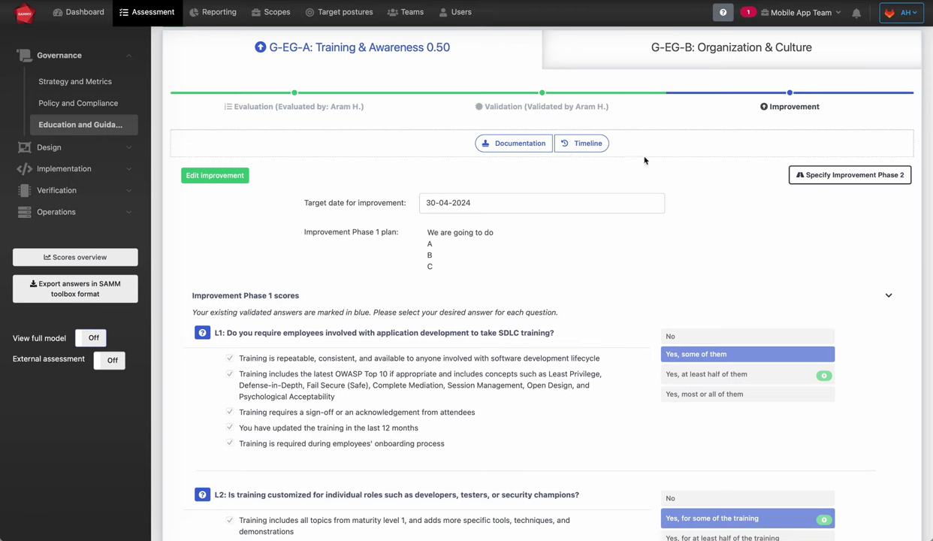
{"action": "scroll", "coordinate": [666, 293], "scroll_direction": "down", "scroll_amount": 2}
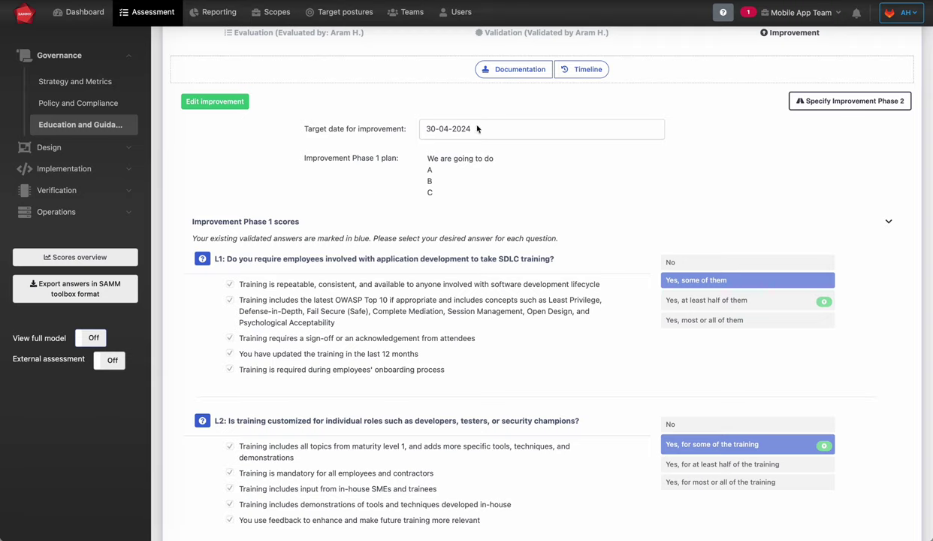
Plan Phase 2 targets: L1 most or all, L2 at least half, L3 some, dated January 1, 2025.
{"action": "left_click", "coordinate": [865, 103]}
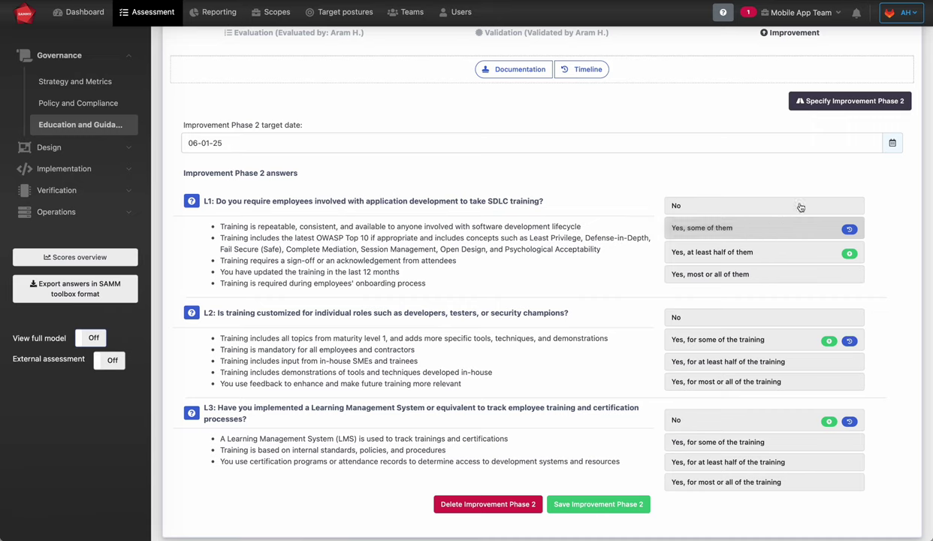
{"action": "left_click", "coordinate": [784, 277]}
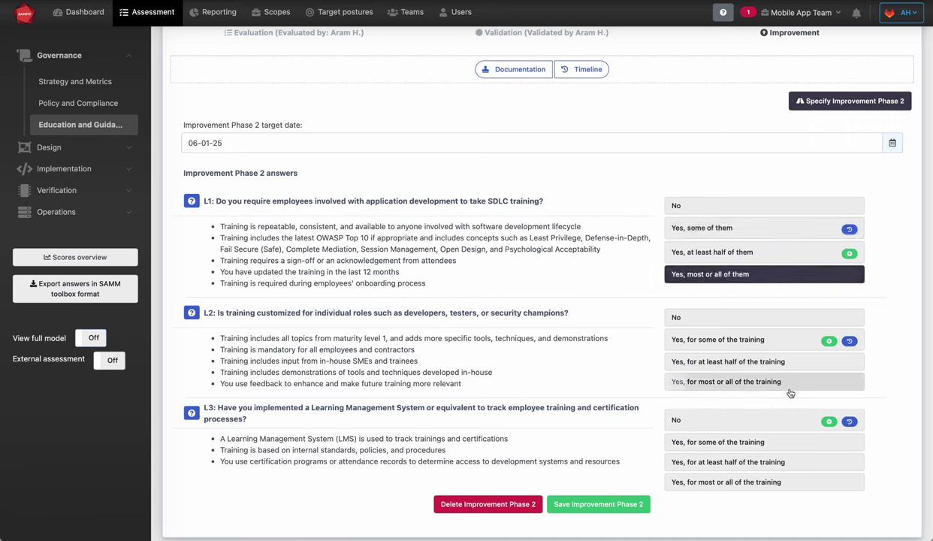
{"action": "left_click", "coordinate": [774, 361]}
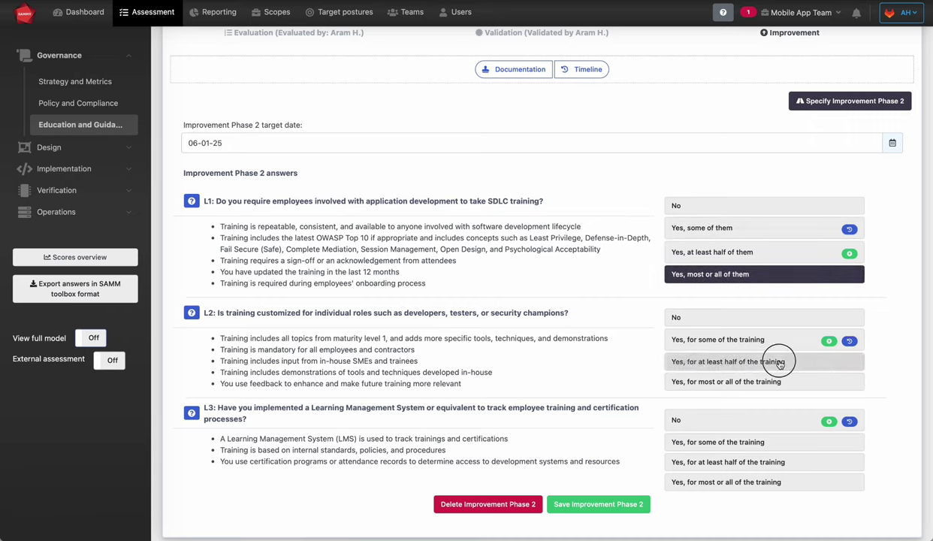
{"action": "left_click", "coordinate": [786, 443]}
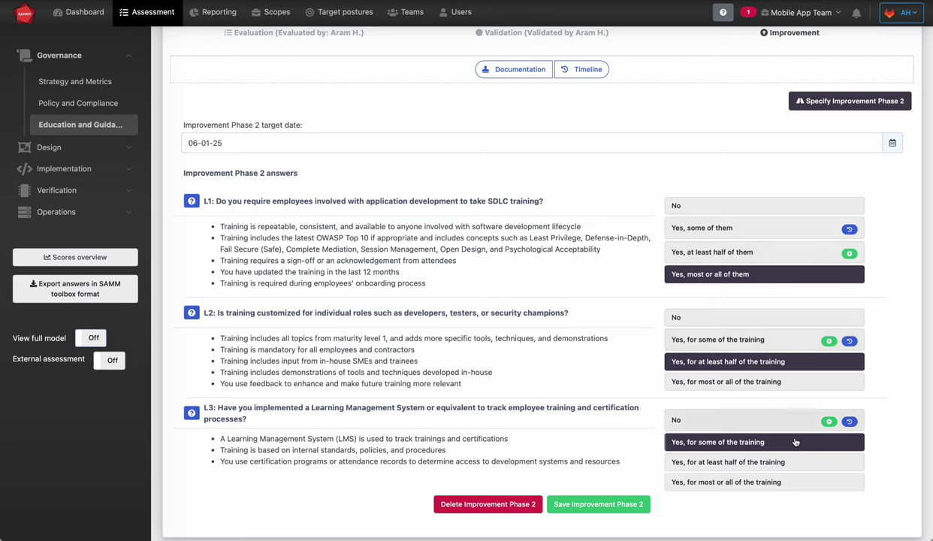
{"action": "scroll", "coordinate": [497, 291], "scroll_direction": "down", "scroll_amount": 2}
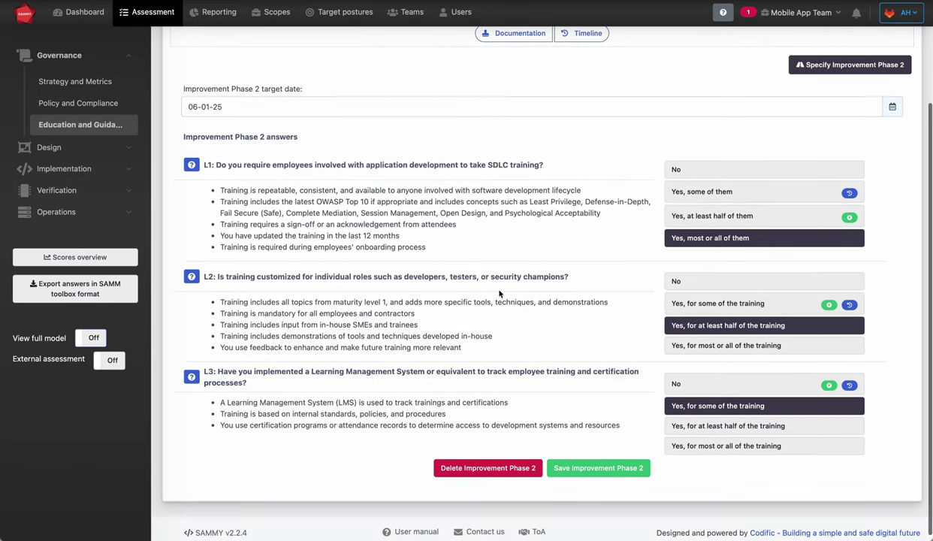
{"action": "left_click", "coordinate": [346, 98]}
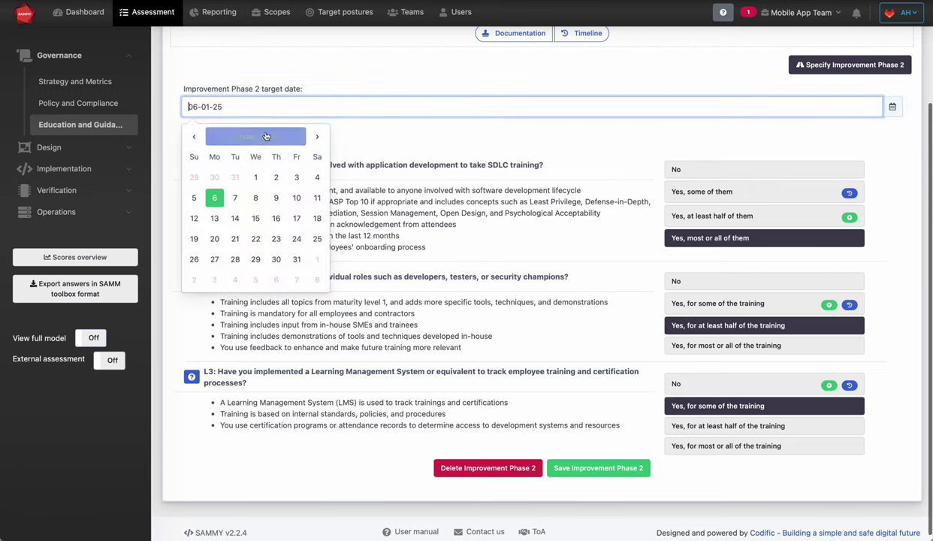
{"action": "left_click", "coordinate": [255, 177]}
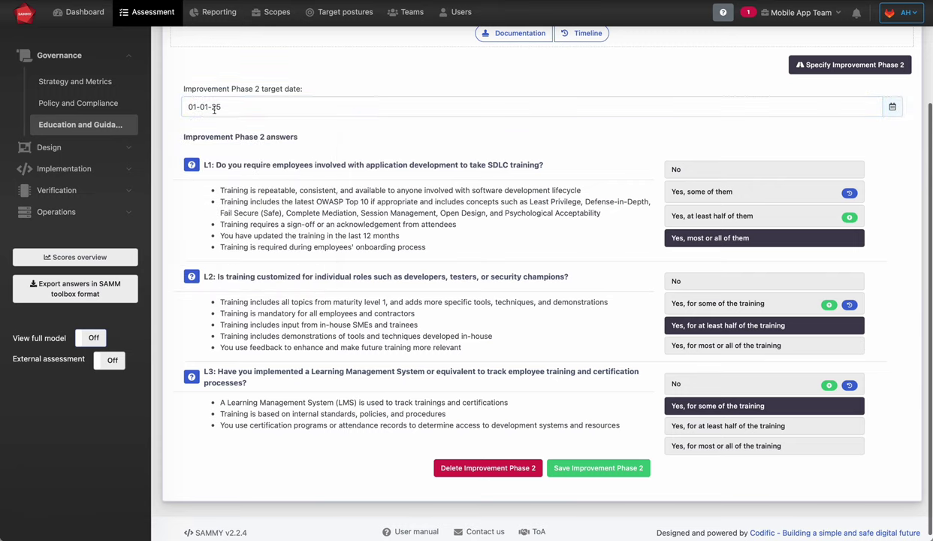
{"action": "scroll", "coordinate": [520, 316], "scroll_direction": "down", "scroll_amount": 1}
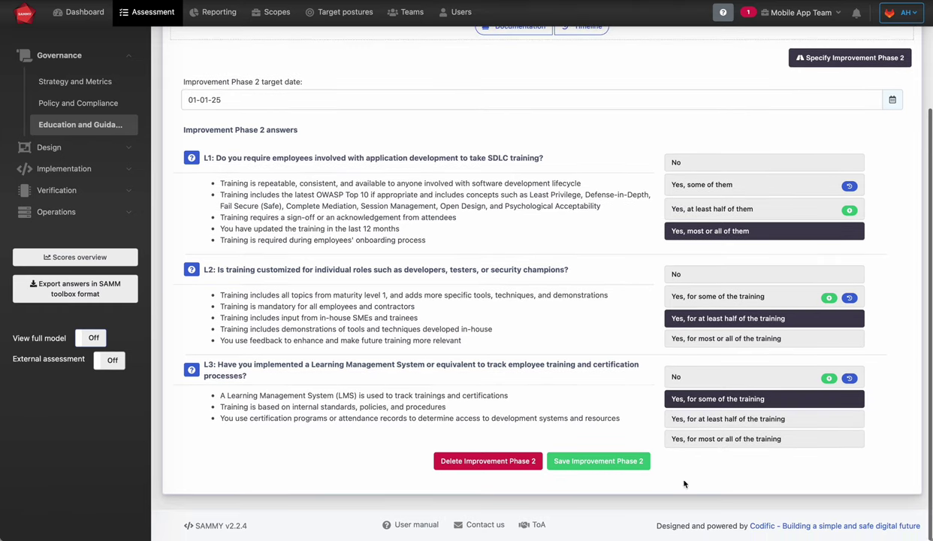
Save Improvement Phase 2 and check the Phase 1 and Phase 2 target badges per question.
{"action": "left_click", "coordinate": [600, 461]}
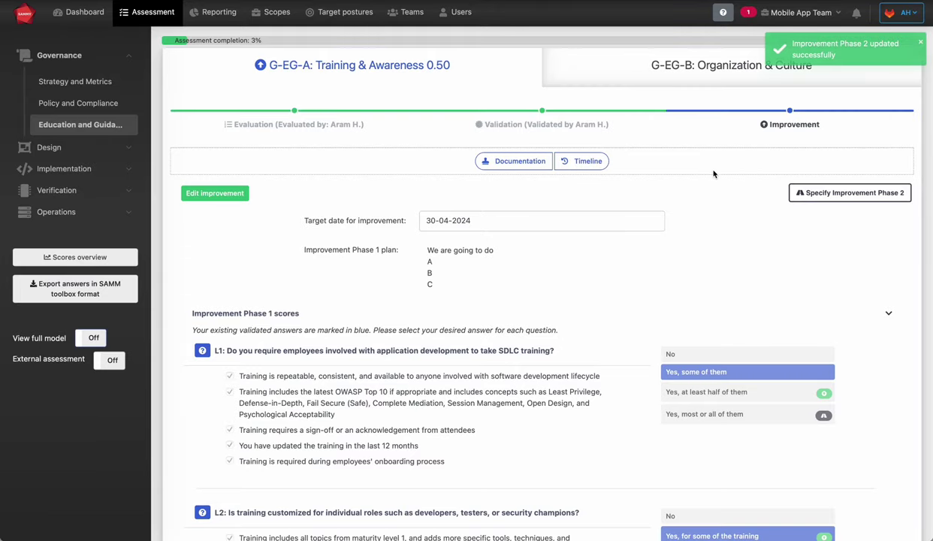
{"action": "scroll", "coordinate": [526, 165], "scroll_direction": "down", "scroll_amount": 2}
{"action": "scroll", "coordinate": [490, 162], "scroll_direction": "up", "scroll_amount": 1}
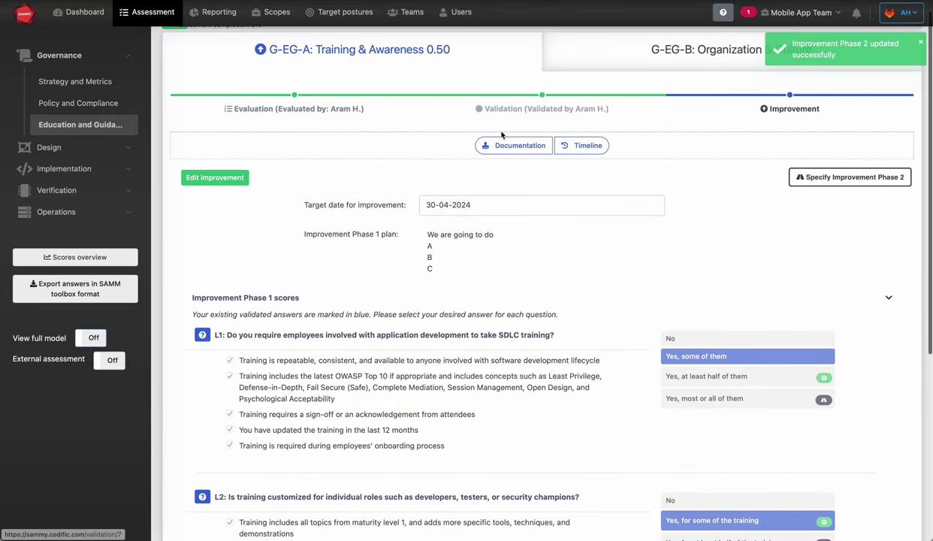
{"action": "scroll", "coordinate": [642, 225], "scroll_direction": "down", "scroll_amount": 5}
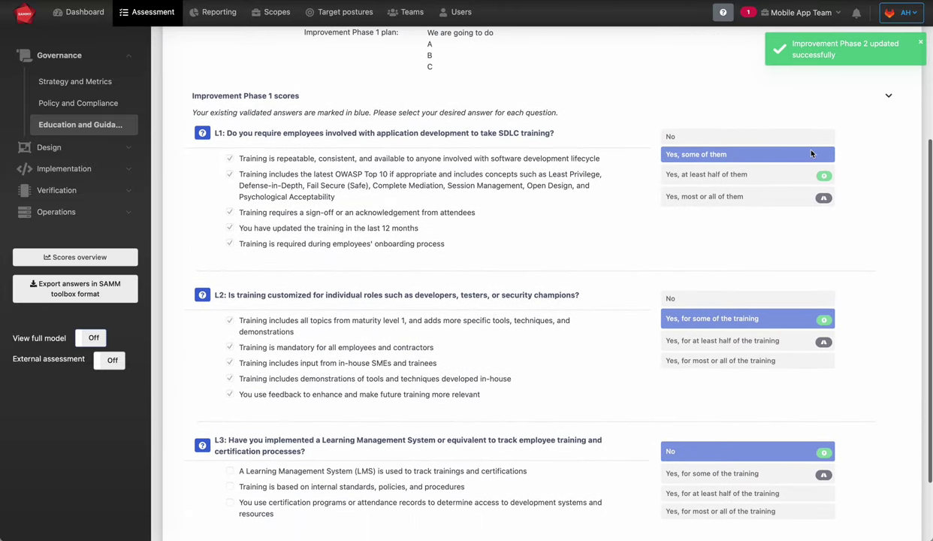
{"action": "scroll", "coordinate": [811, 146], "scroll_direction": "down", "scroll_amount": 1}
{"action": "mouse_move", "coordinate": [825, 147]}
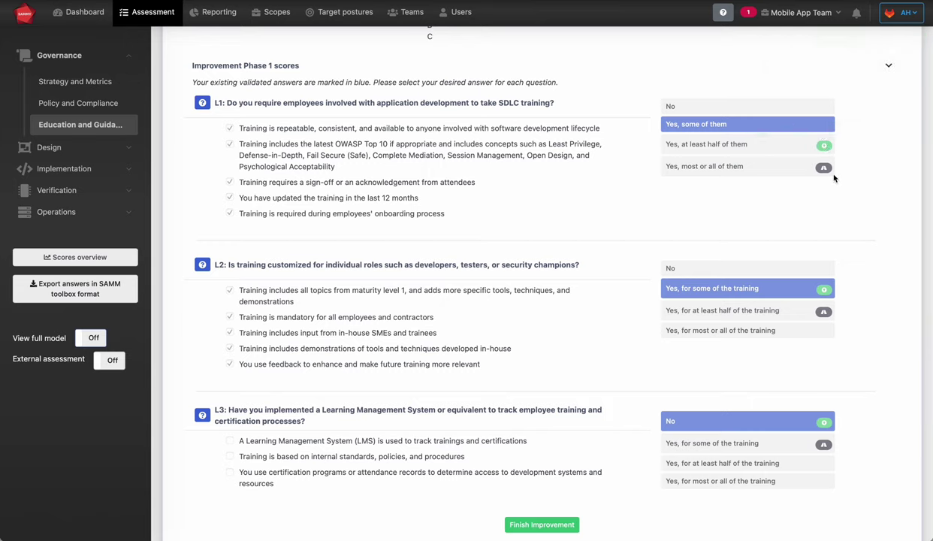
{"action": "mouse_move", "coordinate": [824, 169]}
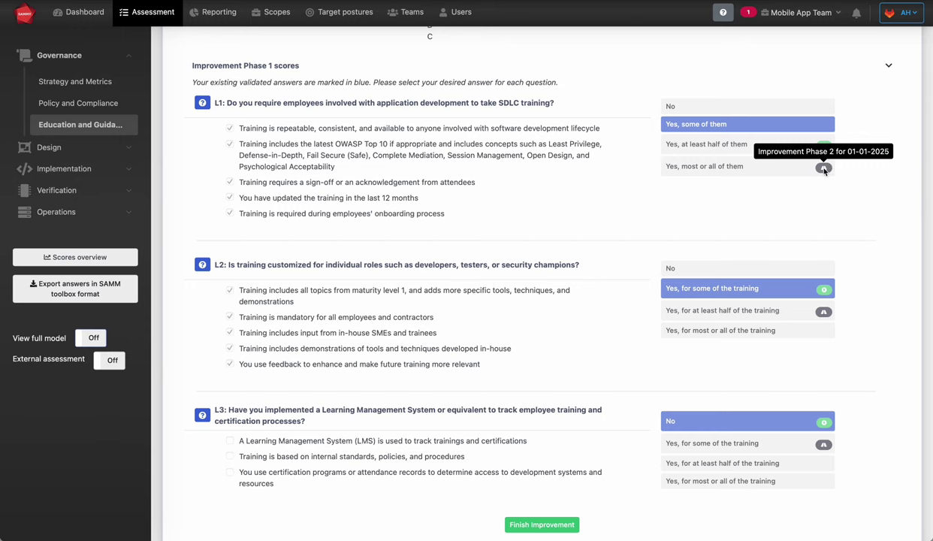
{"action": "scroll", "coordinate": [398, 263], "scroll_direction": "down", "scroll_amount": 1}
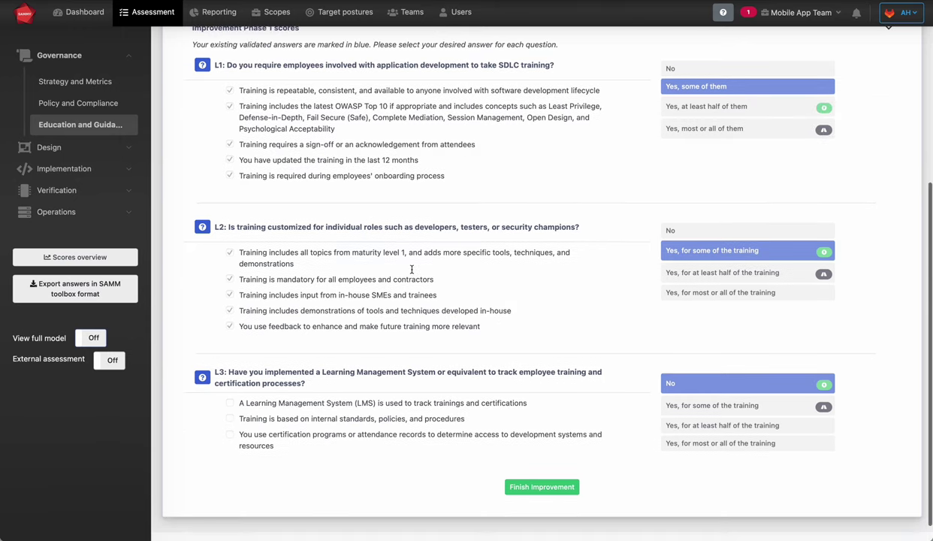
{"action": "scroll", "coordinate": [412, 272], "scroll_direction": "down", "scroll_amount": 1}
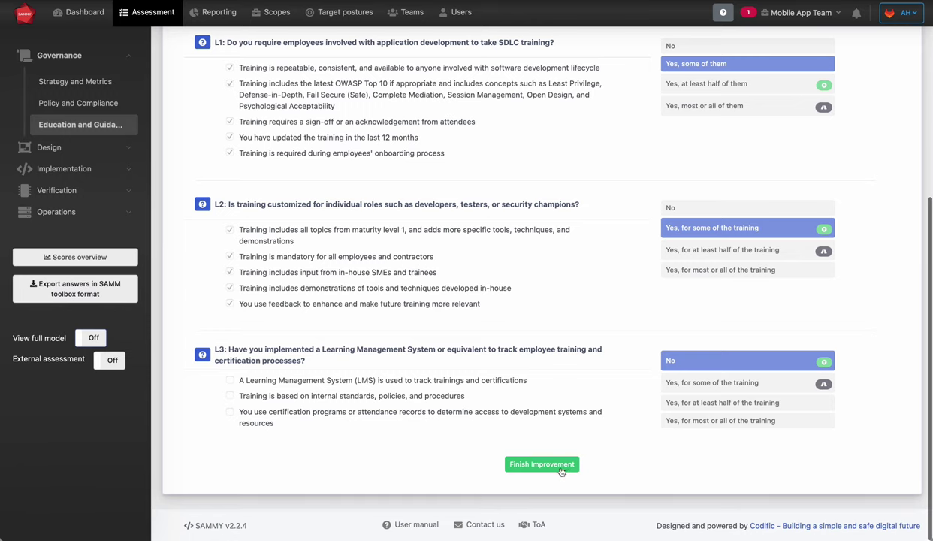
Finish the improvement to start a new evaluation, then bring up the lifecycle diagram in Preview.
{"action": "left_click", "coordinate": [556, 467]}
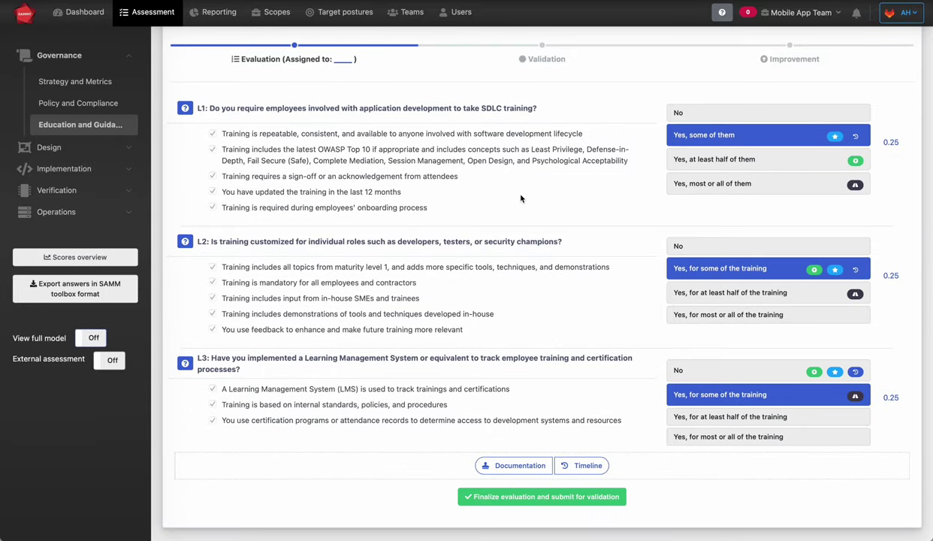
{"action": "key", "text": "super+Tab"}
{"action": "key", "text": "super+Tab"}
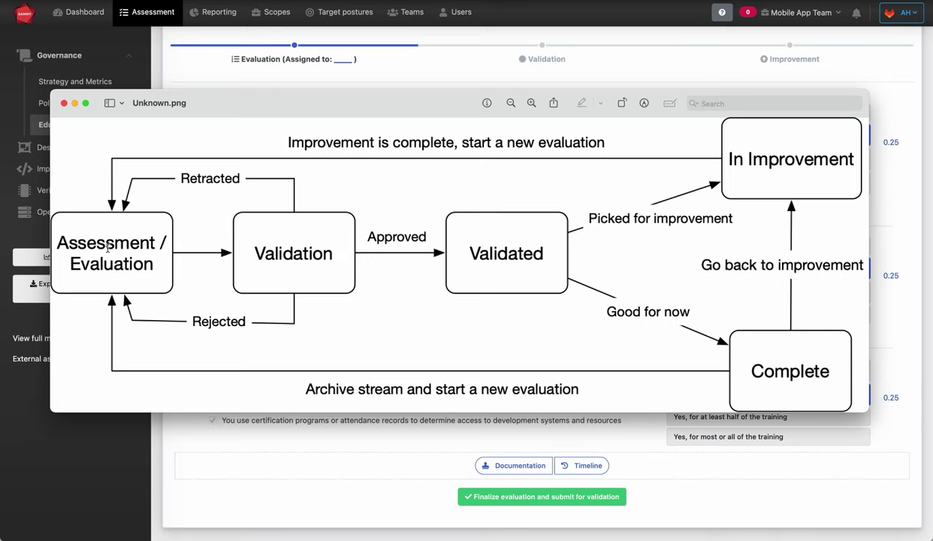
Bring the SAMMY assessment page back in front of Preview's lifecycle diagram.
{"action": "left_click", "coordinate": [694, 66]}
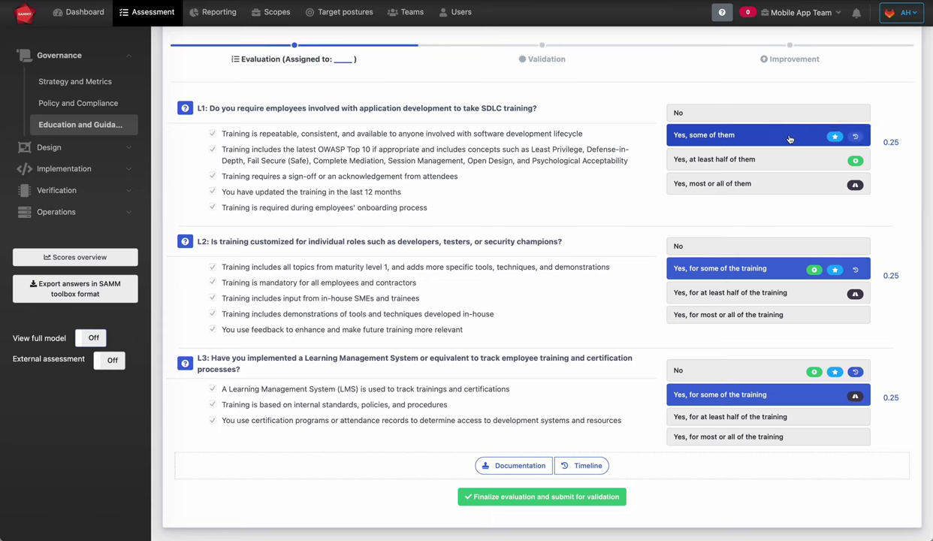
Raise the Training & Awareness L1, L2 and L3 answers to 'Yes, for at least half of the training'.
{"action": "scroll", "coordinate": [537, 154], "scroll_direction": "up", "scroll_amount": 1}
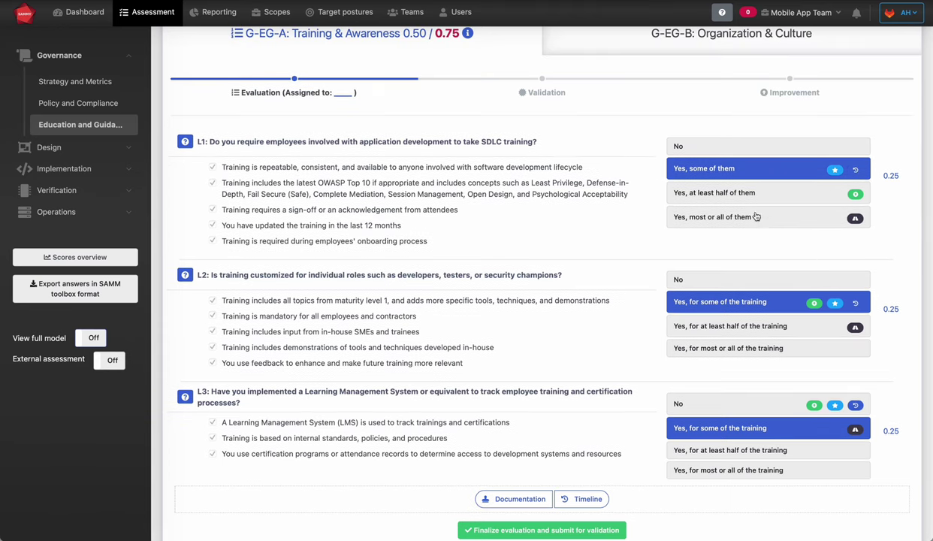
{"action": "left_click", "coordinate": [732, 194]}
{"action": "left_click", "coordinate": [785, 326]}
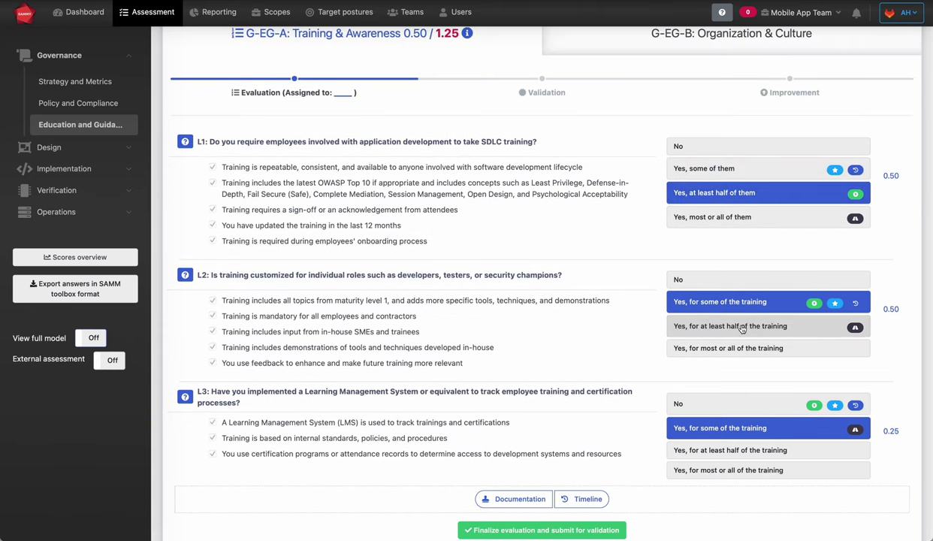
{"action": "left_click", "coordinate": [787, 450]}
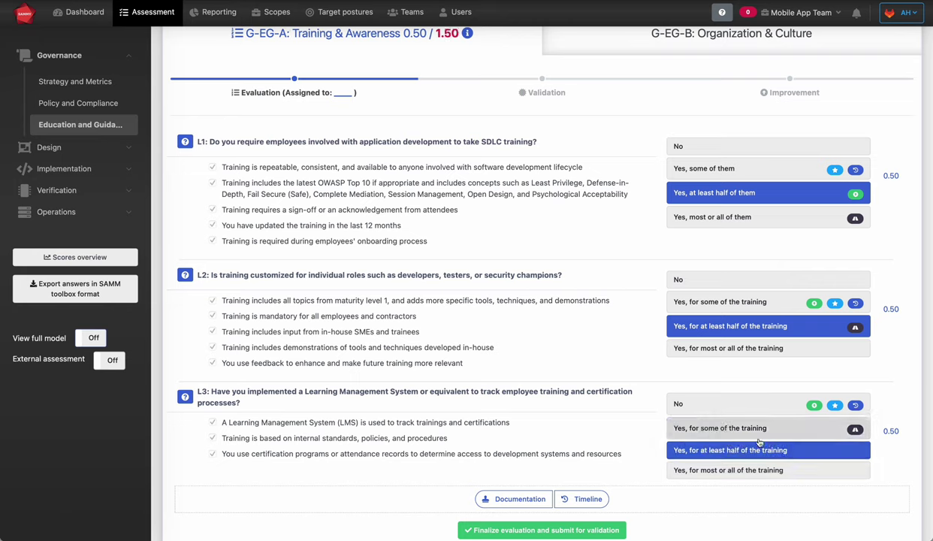
{"action": "mouse_move", "coordinate": [855, 171]}
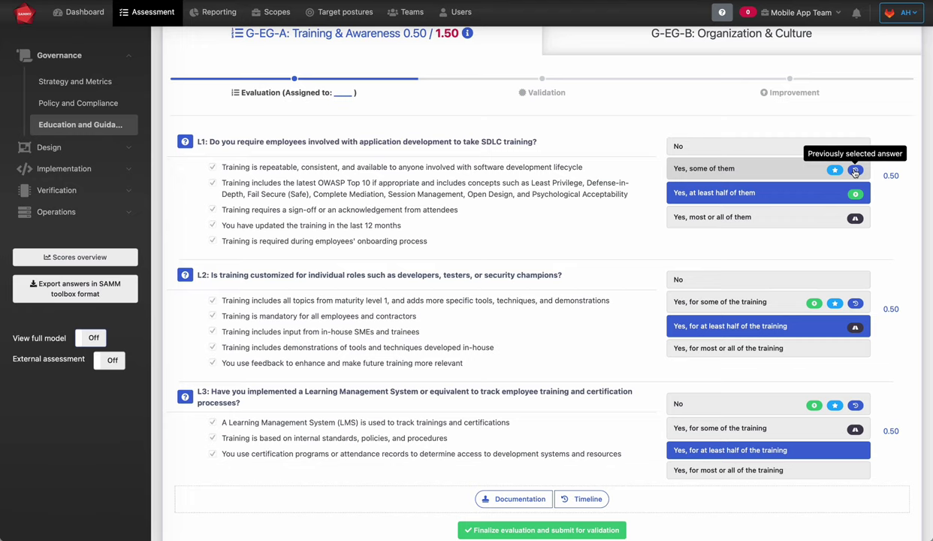
{"action": "mouse_move", "coordinate": [855, 197]}
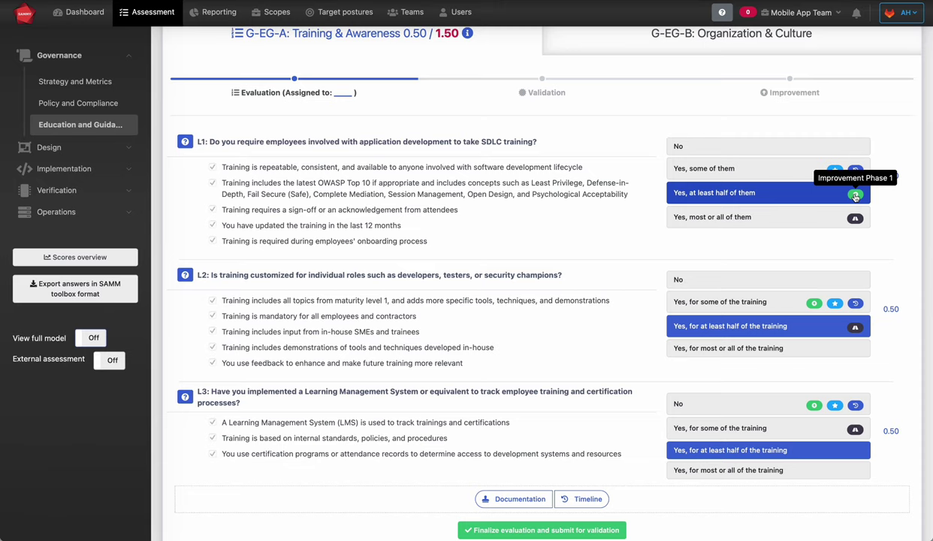
{"action": "mouse_move", "coordinate": [856, 221]}
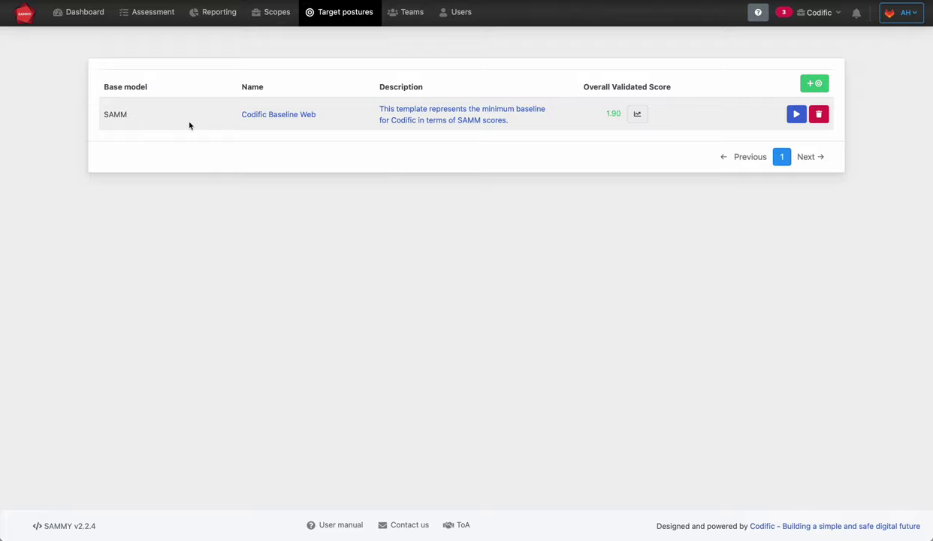
Add a target posture named 'Mobile Apps' on the SAMM base model and make it active.
{"action": "left_click", "coordinate": [816, 87]}
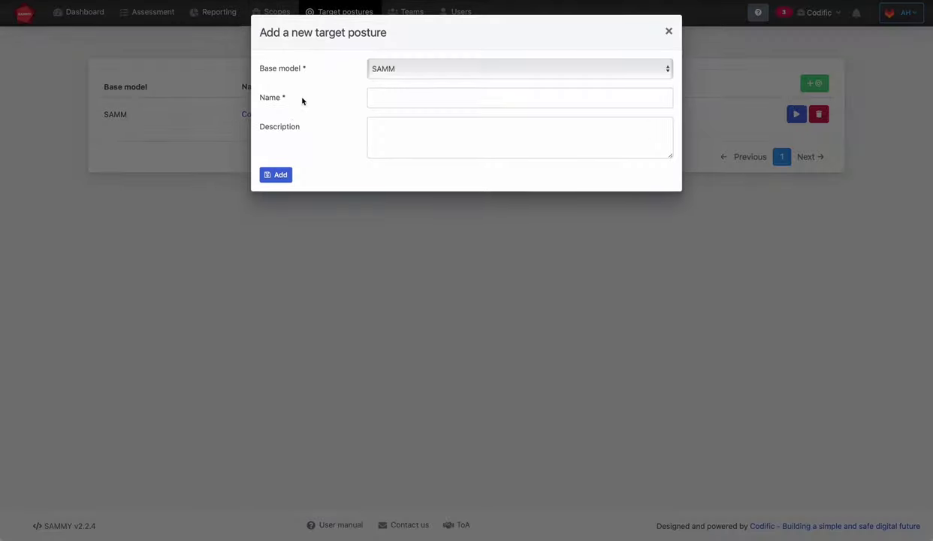
{"action": "left_click", "coordinate": [427, 69]}
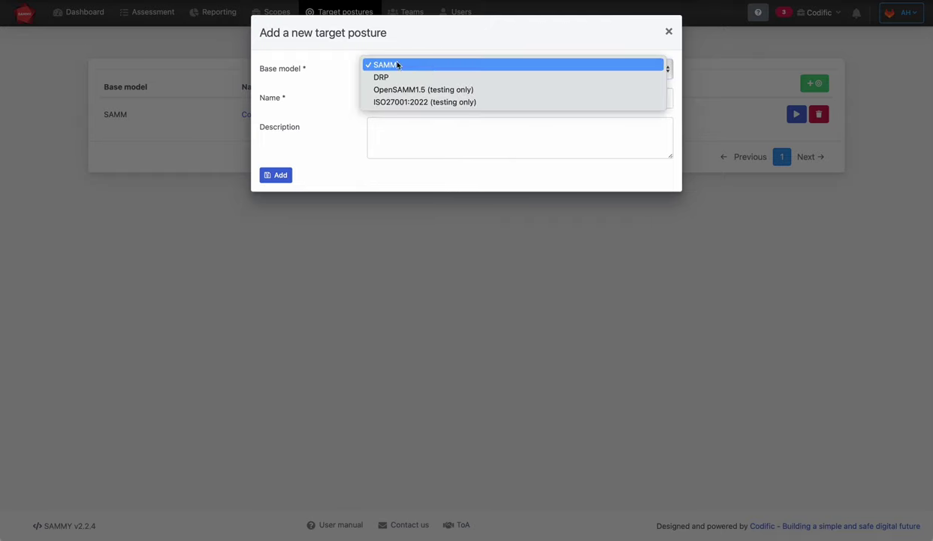
{"action": "left_click", "coordinate": [458, 38]}
{"action": "left_click", "coordinate": [430, 92]}
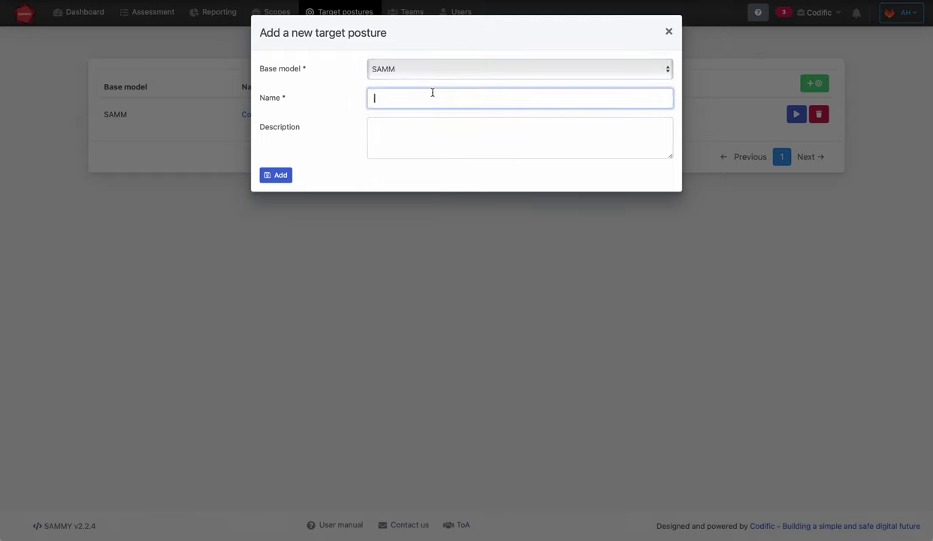
{"action": "type", "text": "Mobile Apps"}
{"action": "left_click", "coordinate": [276, 175]}
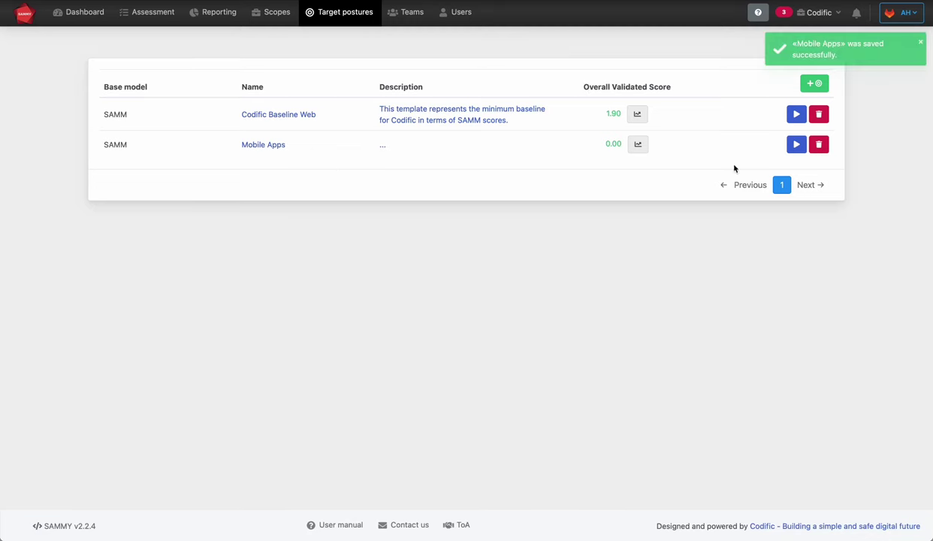
{"action": "left_click", "coordinate": [796, 144]}
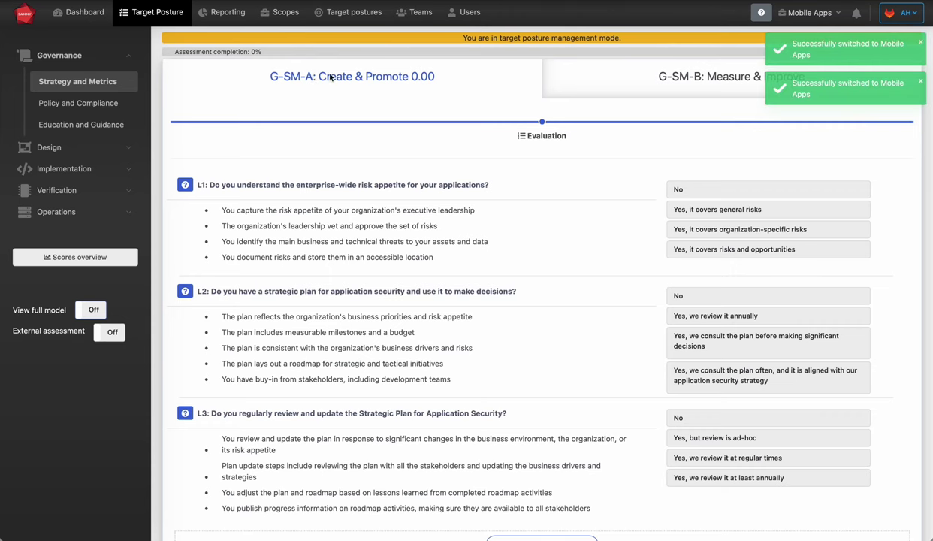
Set G-SM-A targets: L1 covering risks and opportunities, L2 consulting the plan, L3 reviewing regularly.
{"action": "scroll", "coordinate": [431, 98], "scroll_direction": "down", "scroll_amount": 1}
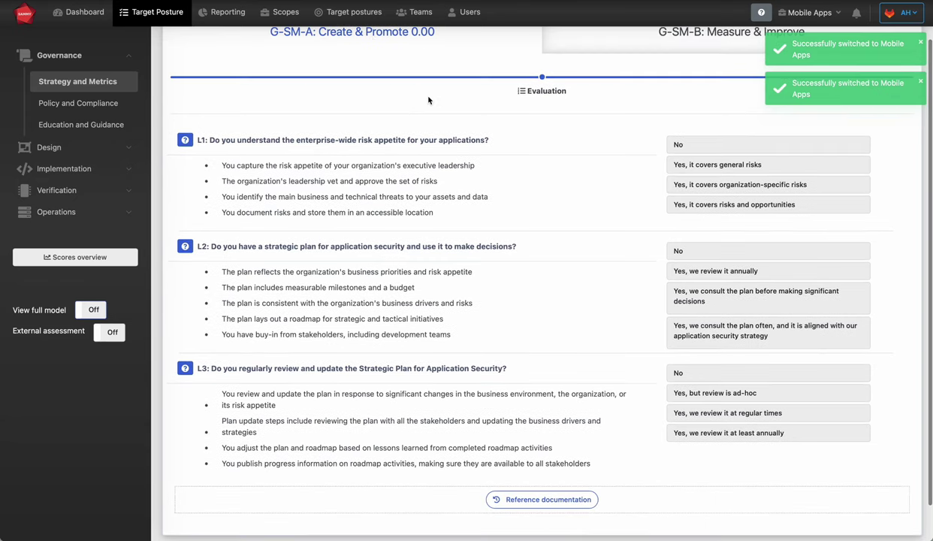
{"action": "scroll", "coordinate": [432, 109], "scroll_direction": "up", "scroll_amount": 1}
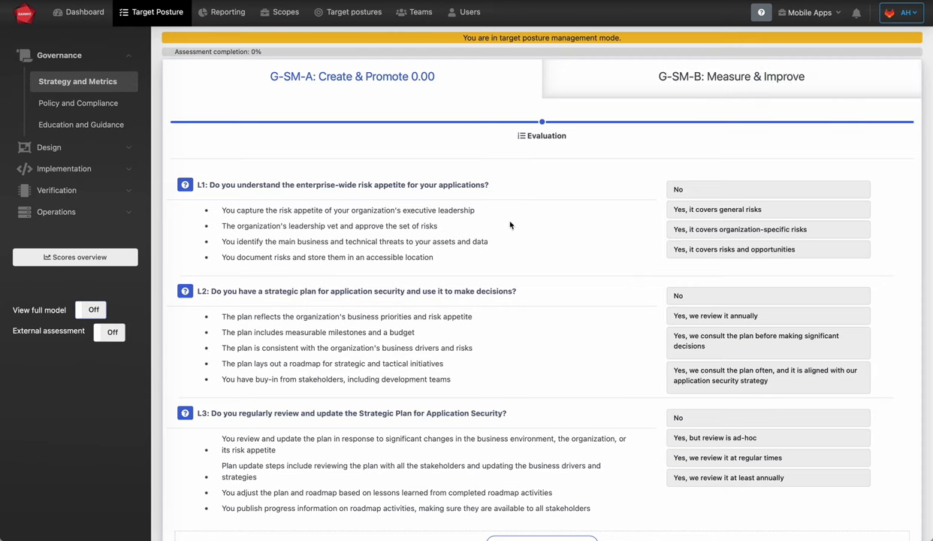
{"action": "scroll", "coordinate": [467, 230], "scroll_direction": "down", "scroll_amount": 1}
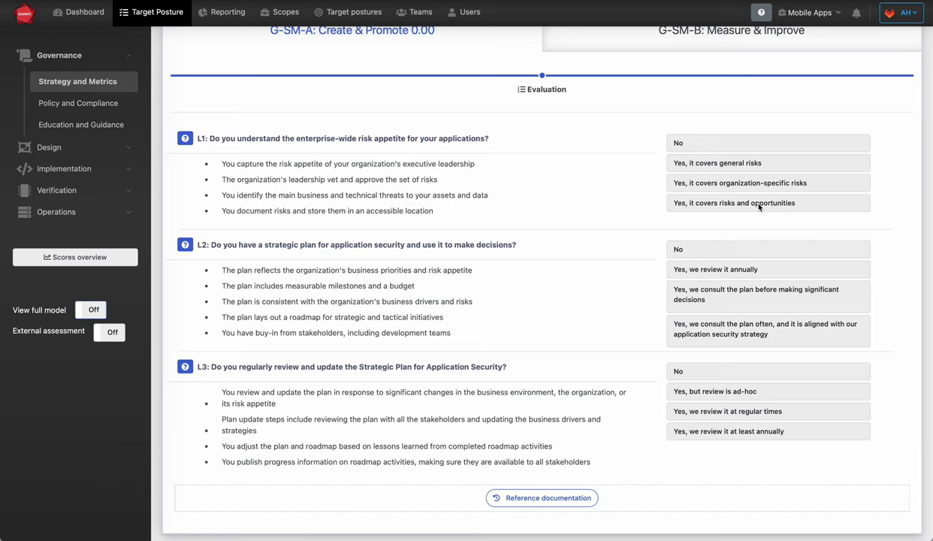
{"action": "left_click", "coordinate": [759, 207]}
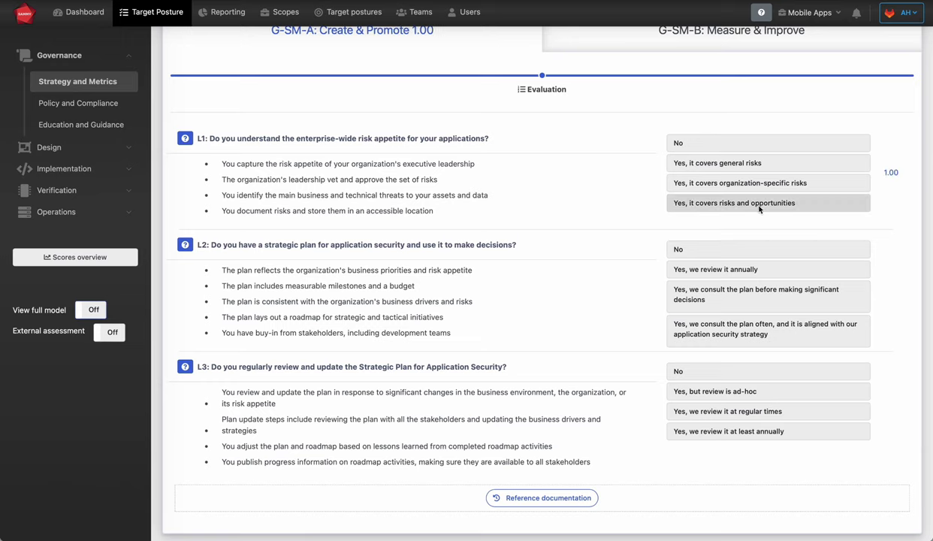
{"action": "left_click", "coordinate": [762, 298]}
{"action": "left_click", "coordinate": [737, 410]}
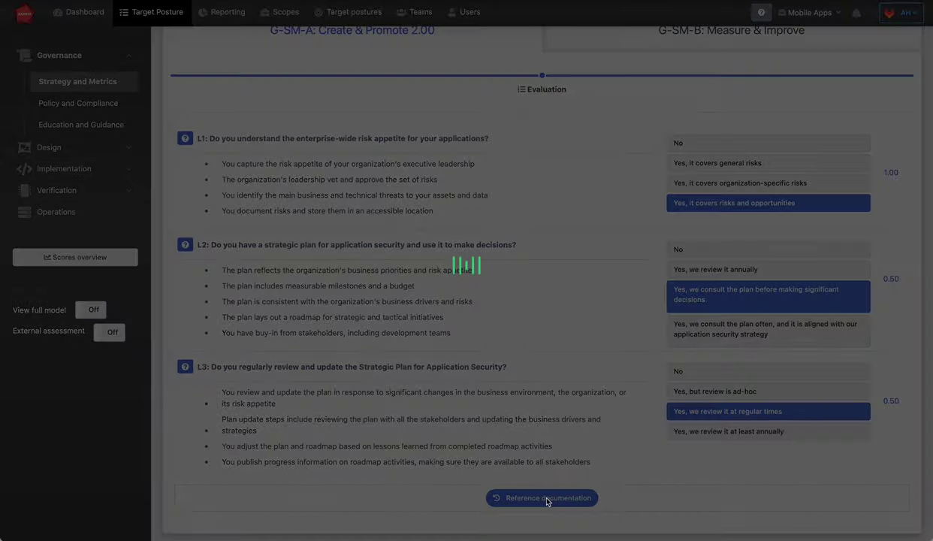
Save a reference documentation remark 'Link to corporate standards' tagged with L1, L2 and L3.
{"action": "left_click", "coordinate": [546, 499]}
{"action": "scroll", "coordinate": [595, 493], "scroll_direction": "down", "scroll_amount": 4}
{"action": "left_click", "coordinate": [428, 412]}
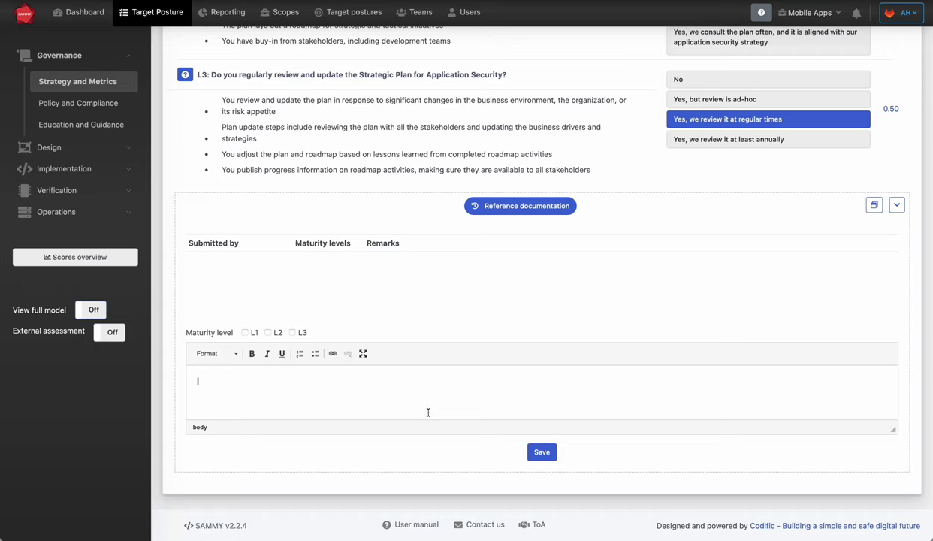
{"action": "type", "text": "Link to corporate standards."}
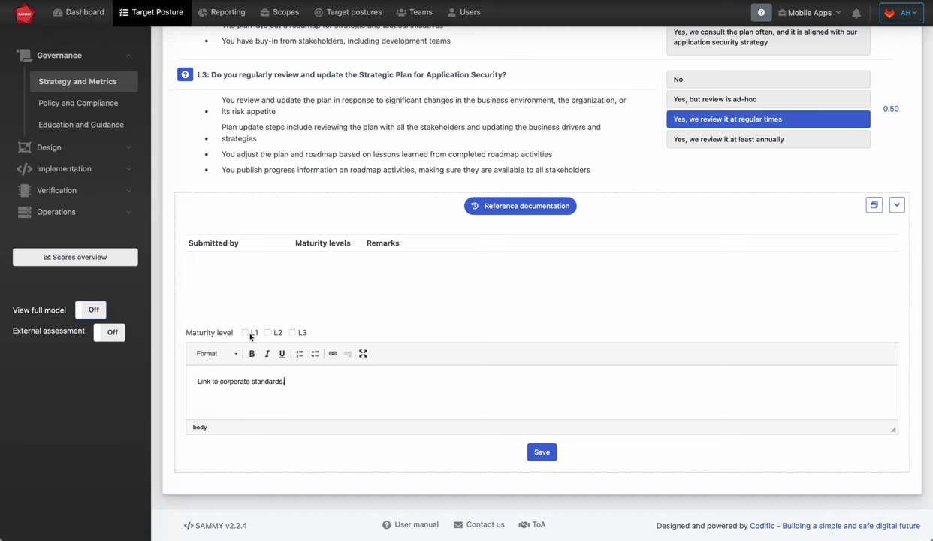
{"action": "left_click", "coordinate": [245, 332]}
{"action": "left_click", "coordinate": [267, 332]}
{"action": "left_click", "coordinate": [293, 332]}
{"action": "scroll", "coordinate": [506, 214], "scroll_direction": "up", "scroll_amount": 2}
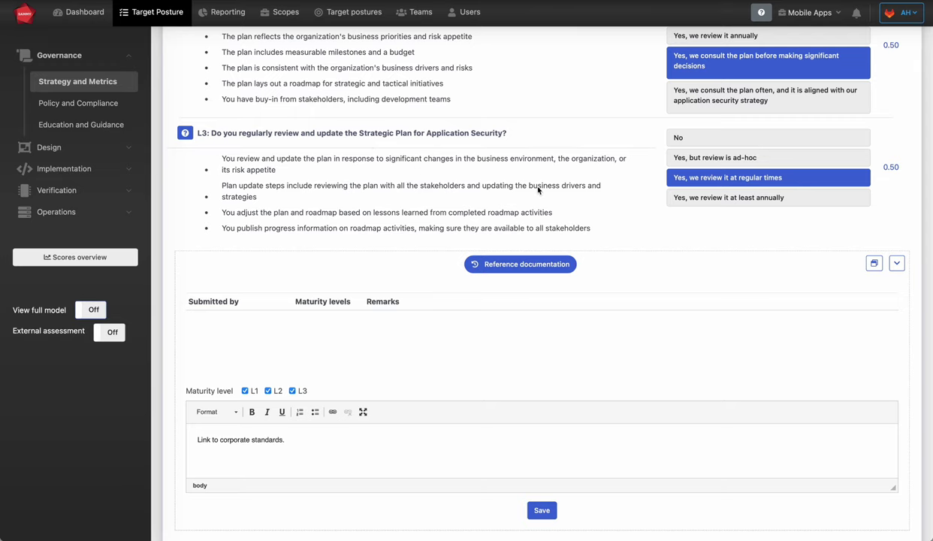
{"action": "scroll", "coordinate": [499, 194], "scroll_direction": "down", "scroll_amount": 1}
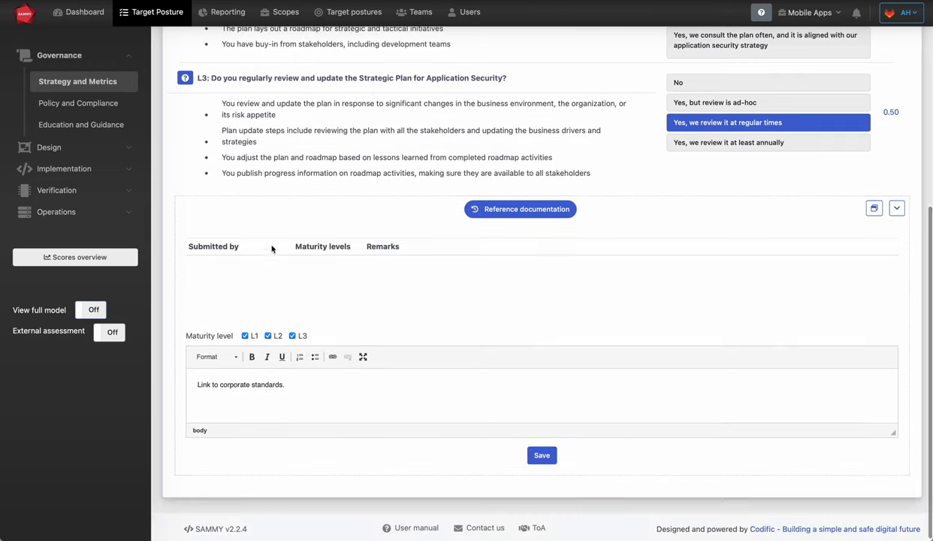
{"action": "left_click", "coordinate": [535, 452]}
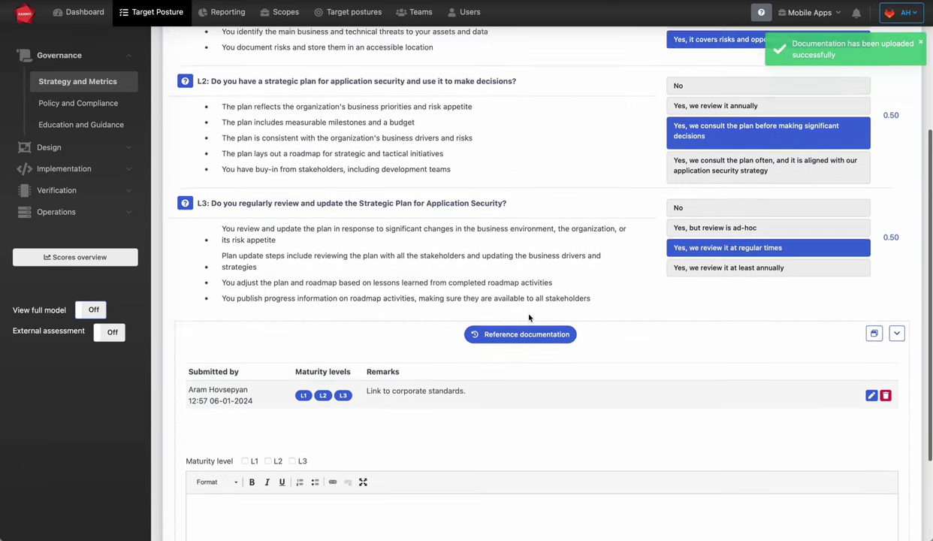
Go to the Policy and Compliance practice from the sidebar.
{"action": "right_click", "coordinate": [290, 165]}
{"action": "key", "text": "Escape"}
{"action": "scroll", "coordinate": [192, 147], "scroll_direction": "up", "scroll_amount": 3}
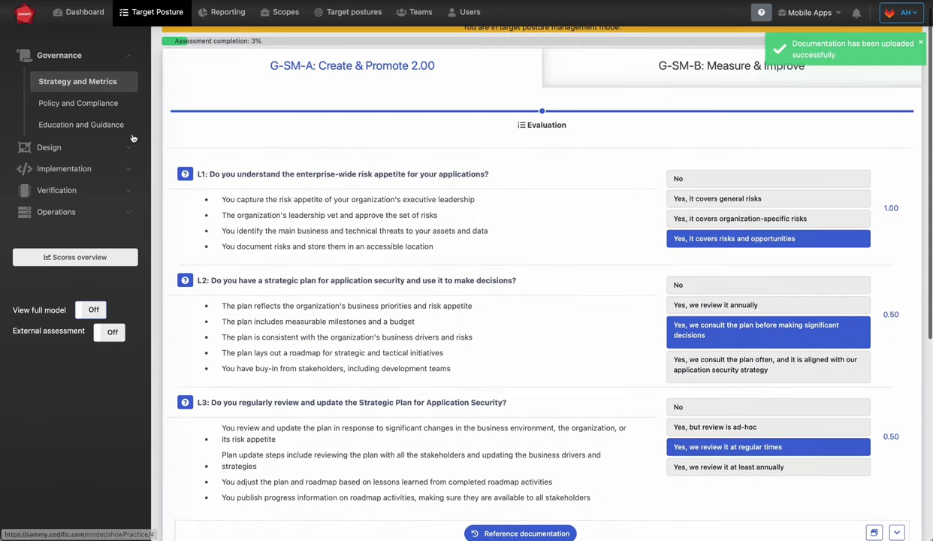
{"action": "left_click", "coordinate": [94, 106]}
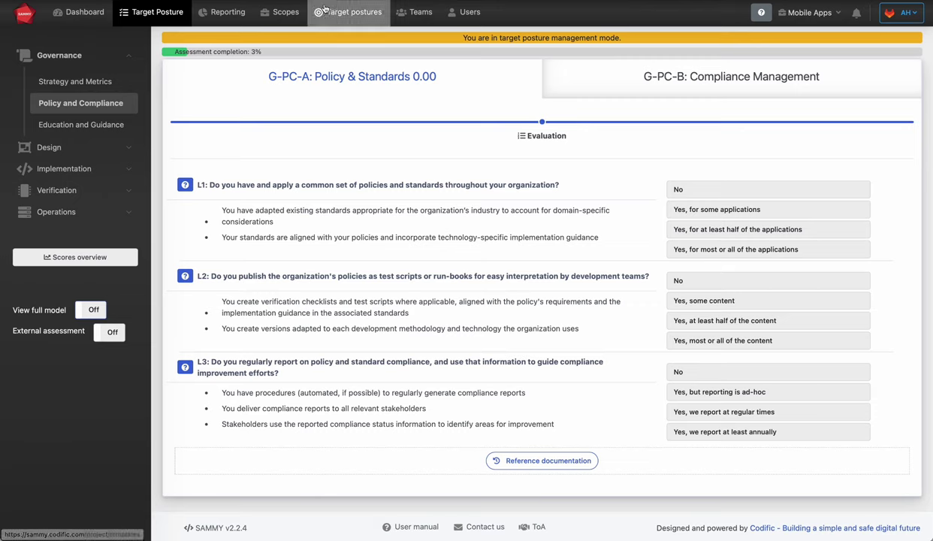
In the Scopes list, set Mobile App Team's target posture to Mobile Apps.
{"action": "left_click", "coordinate": [280, 13]}
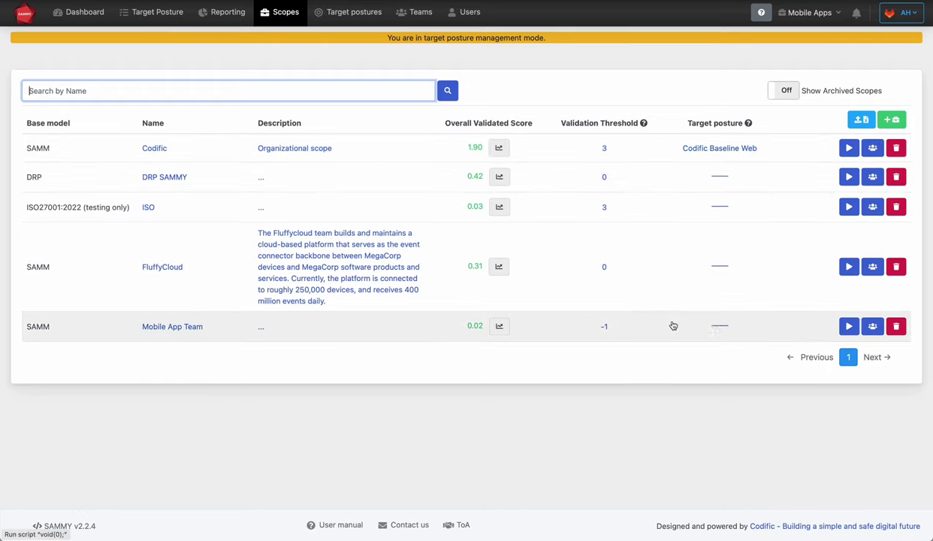
{"action": "left_click", "coordinate": [719, 328]}
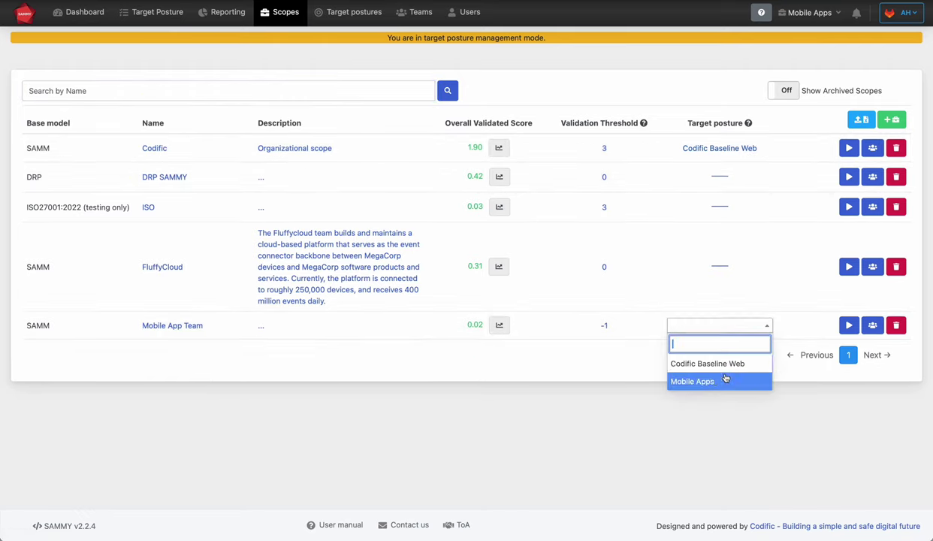
{"action": "left_click", "coordinate": [706, 383]}
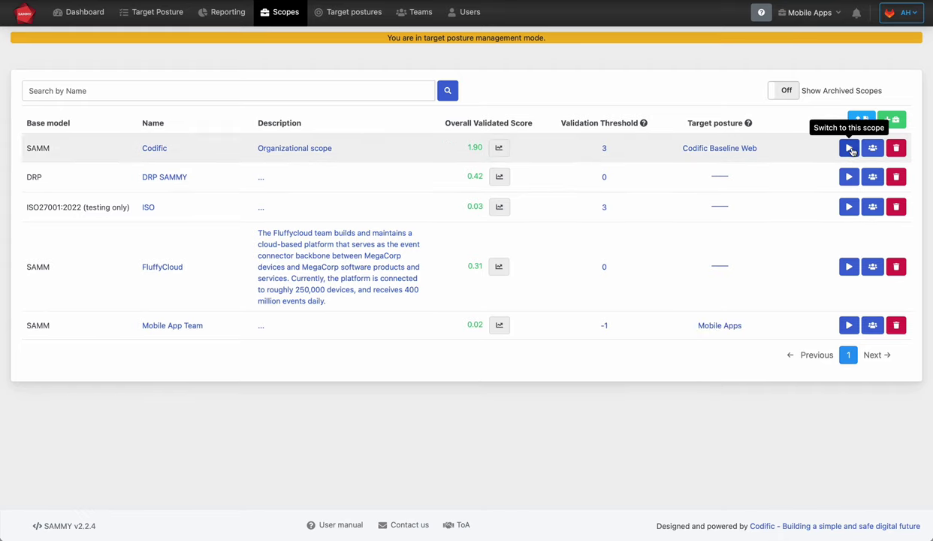
Make Codific the active scope and view its Misuse/Abuse Testing stream details.
{"action": "left_click", "coordinate": [848, 149]}
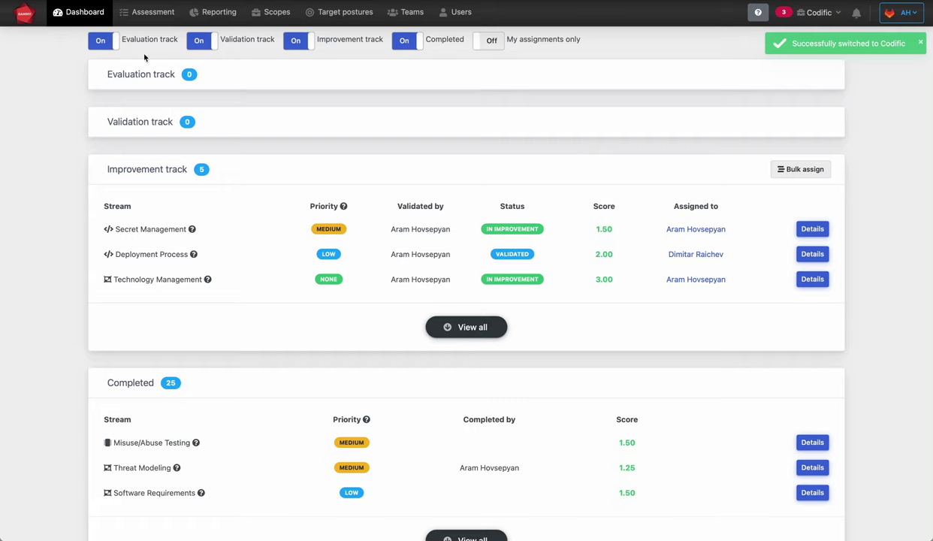
{"action": "left_click", "coordinate": [812, 442]}
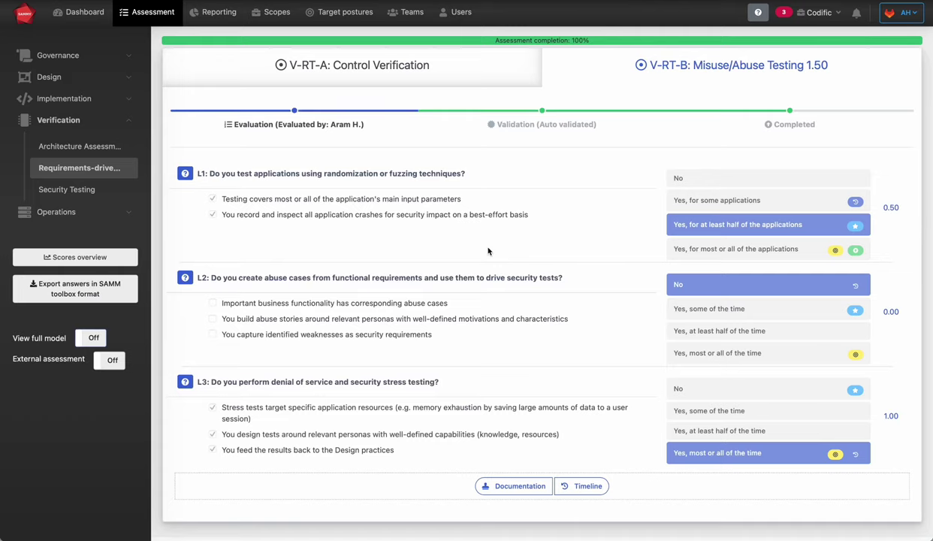
{"action": "scroll", "coordinate": [619, 315], "scroll_direction": "down", "scroll_amount": 2}
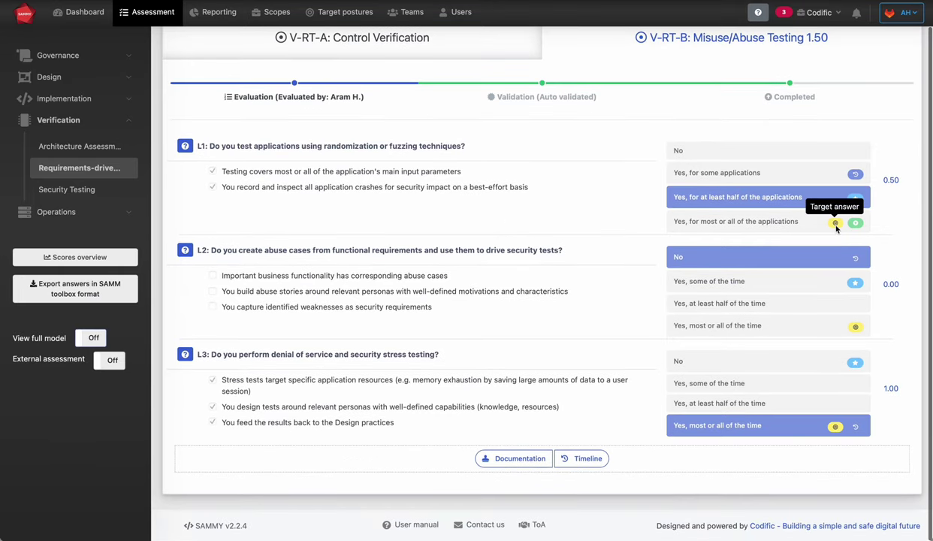